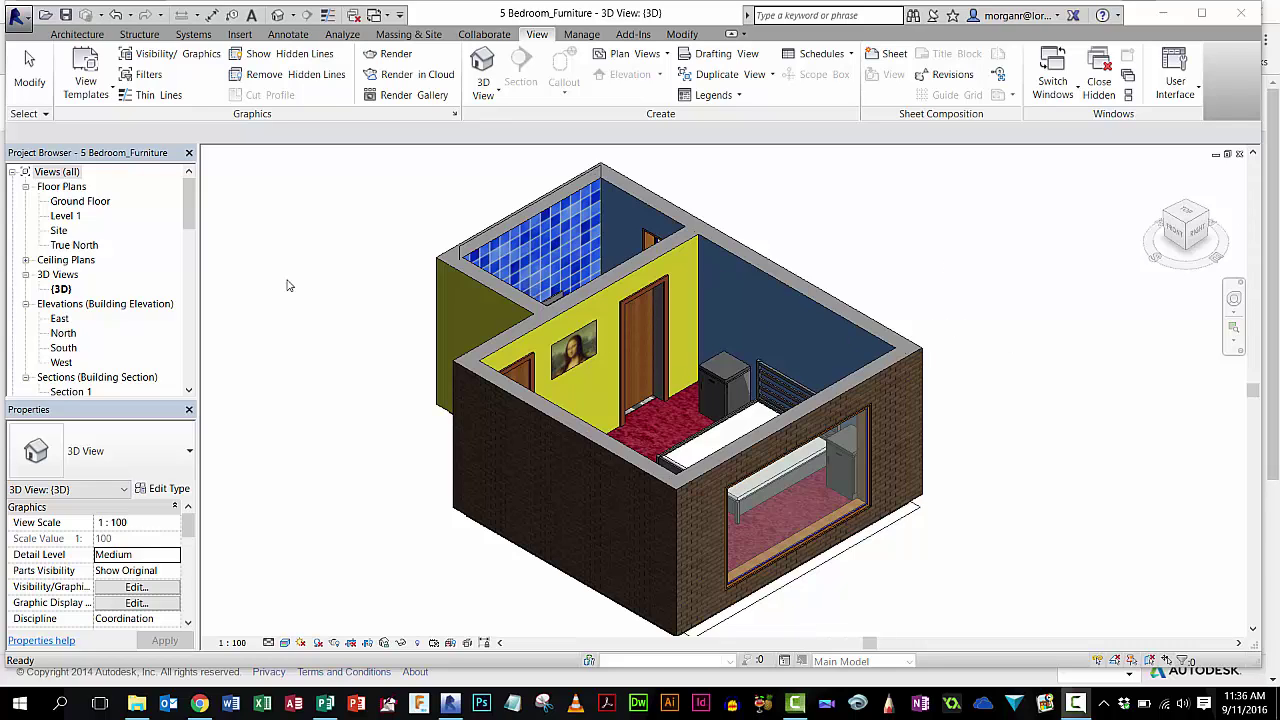
Step: In the Ground Floor plan, place a camera beside the bedroom window, aimed at the bathroom wall
double_click(78, 201)
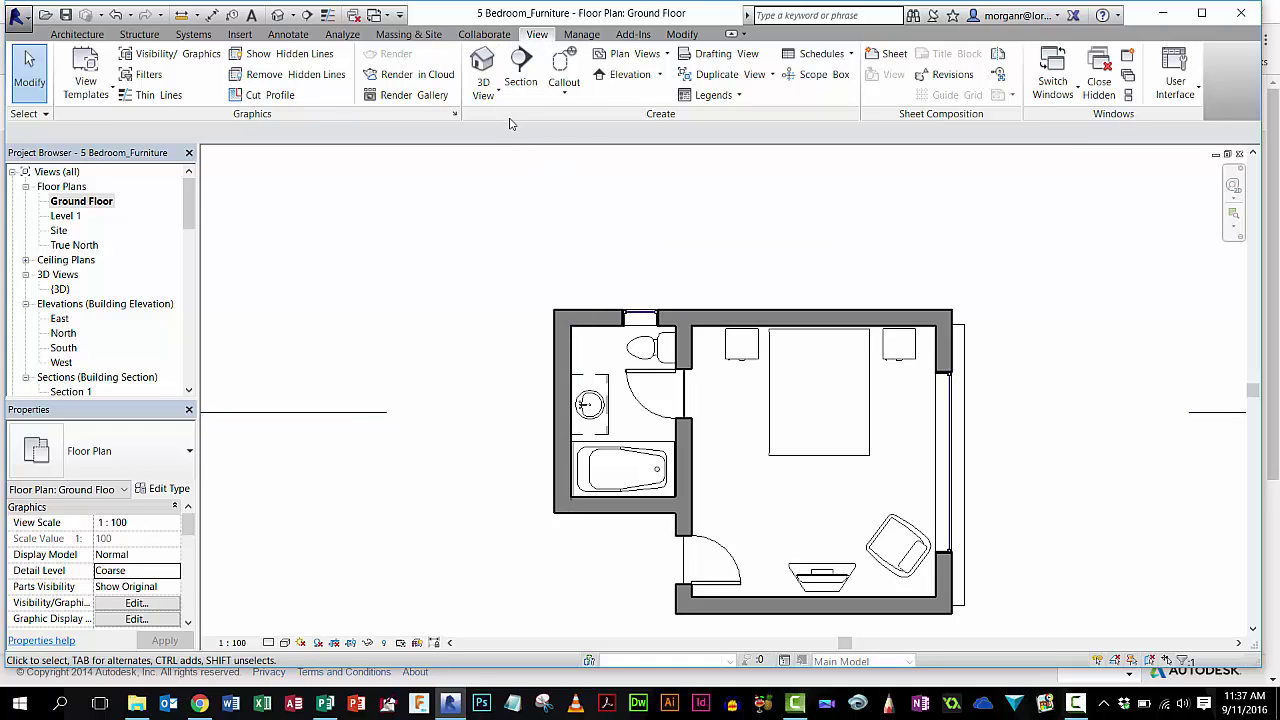
left_click(486, 95)
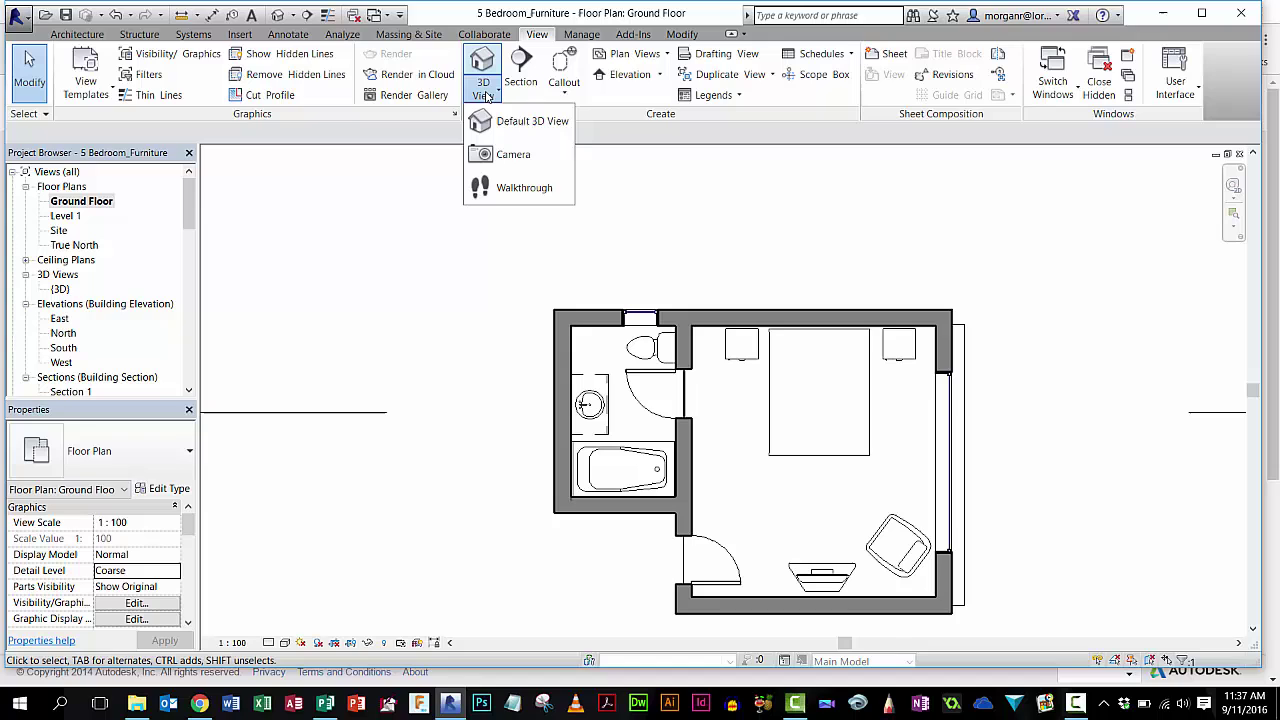
left_click(508, 155)
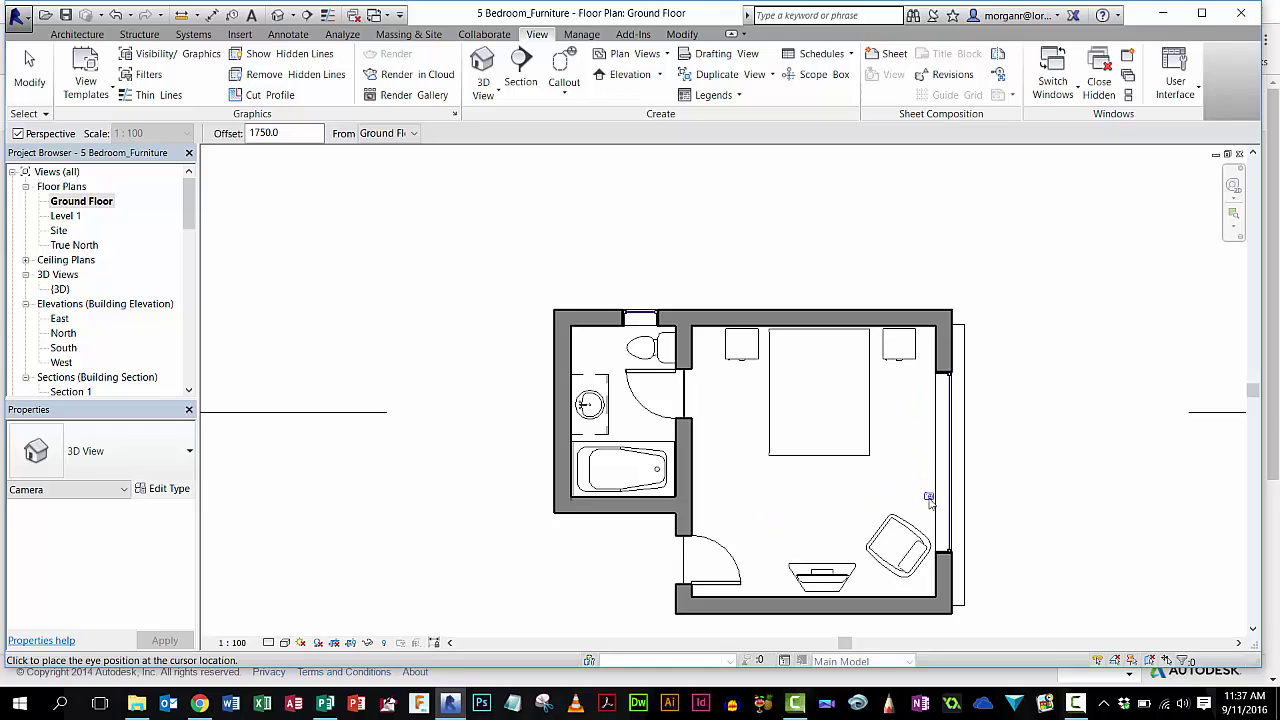
left_click(927, 394)
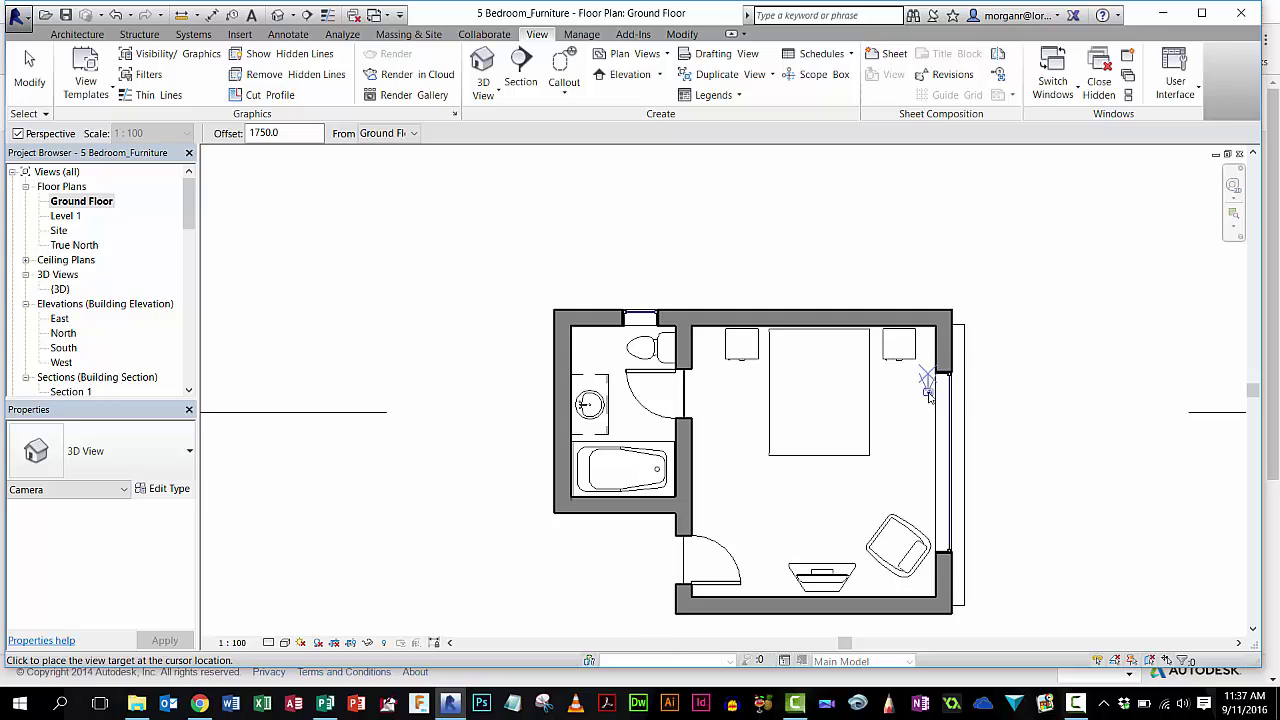
left_click(680, 494)
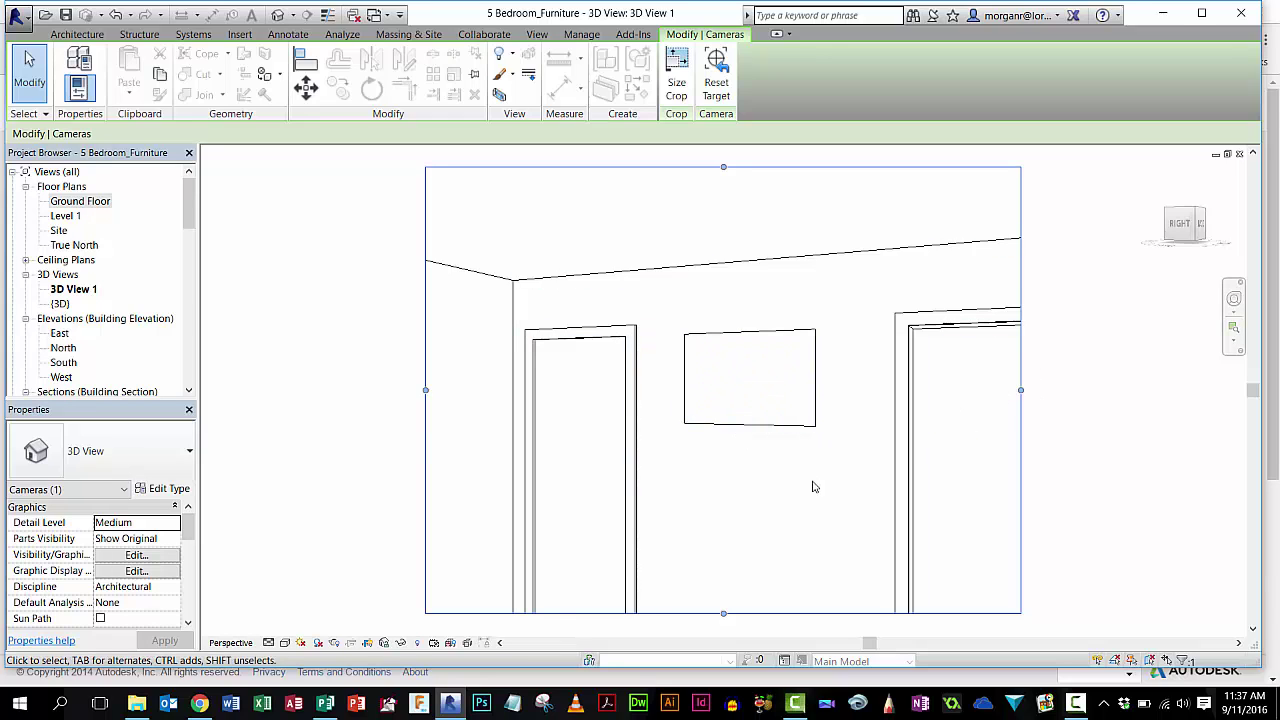
Step: Switch 3D View 1's visual style to Consistent Colors, then to Realistic
left_click(285, 643)
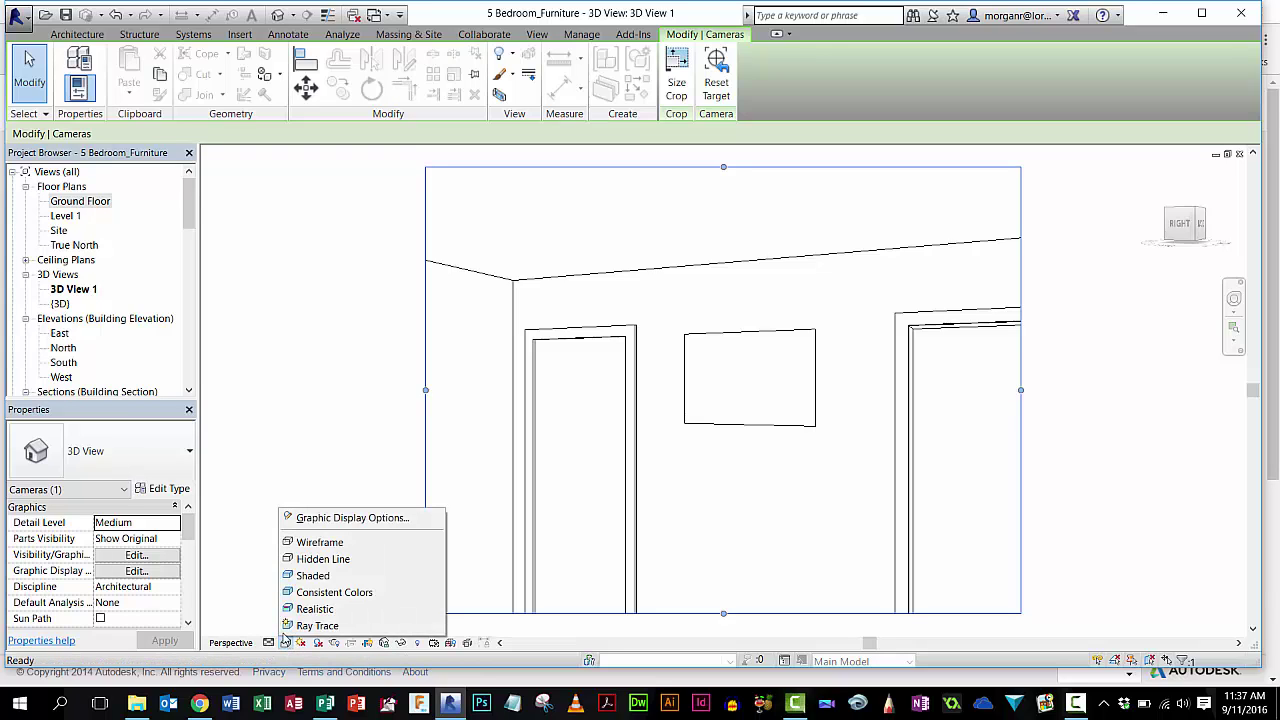
left_click(312, 592)
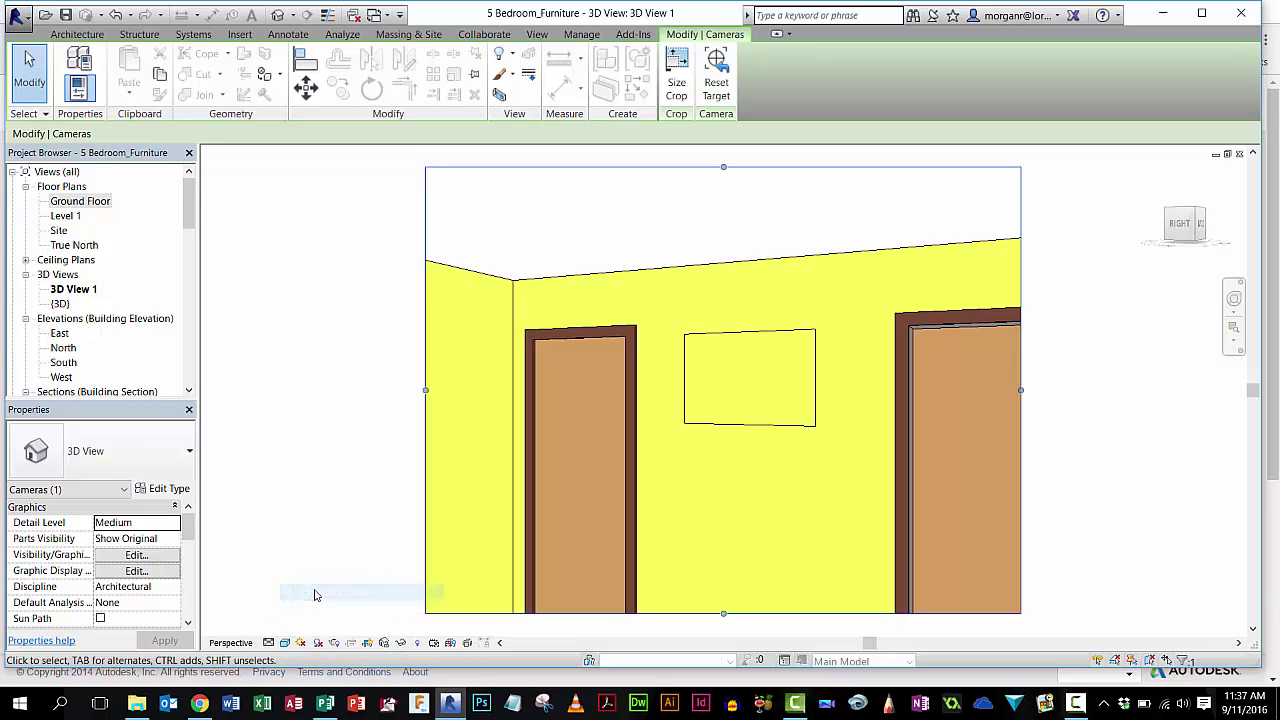
left_click(285, 643)
left_click(310, 606)
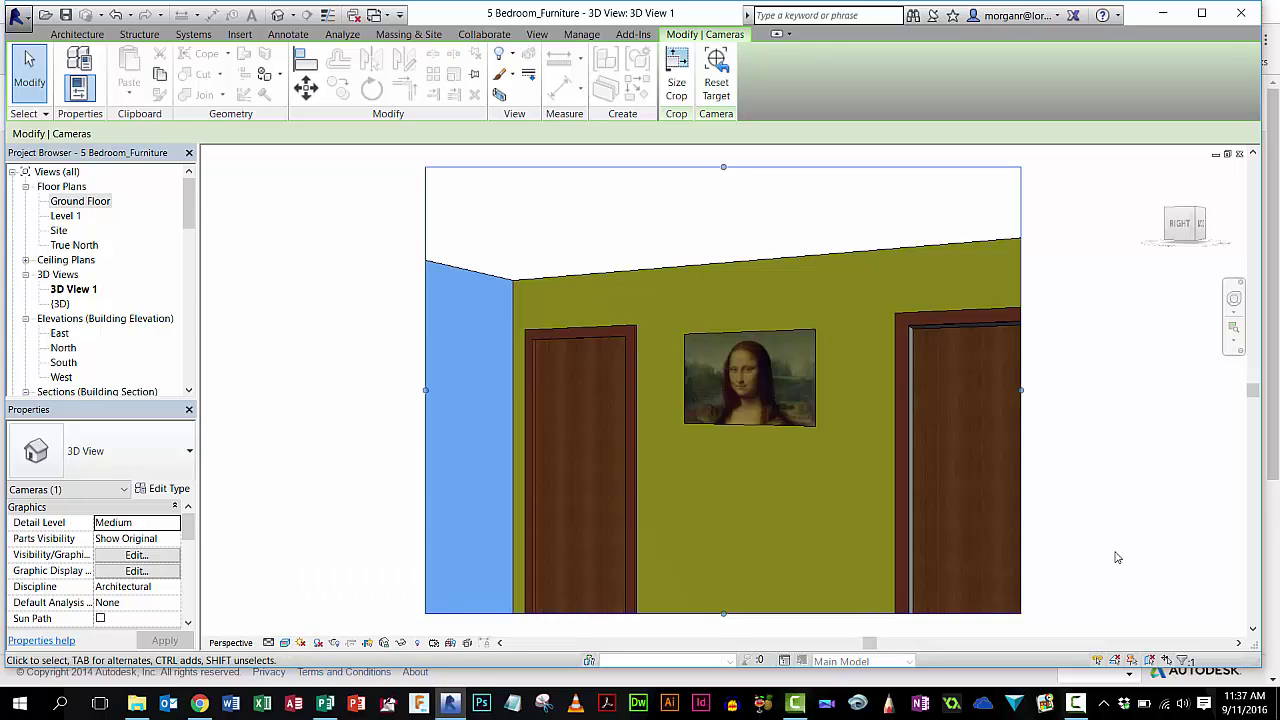
Step: Widen the camera crop region to the TV and door, trim the top, extend the bottom
left_click_drag(425, 391, 263, 390)
left_click_drag(1021, 390, 1195, 390)
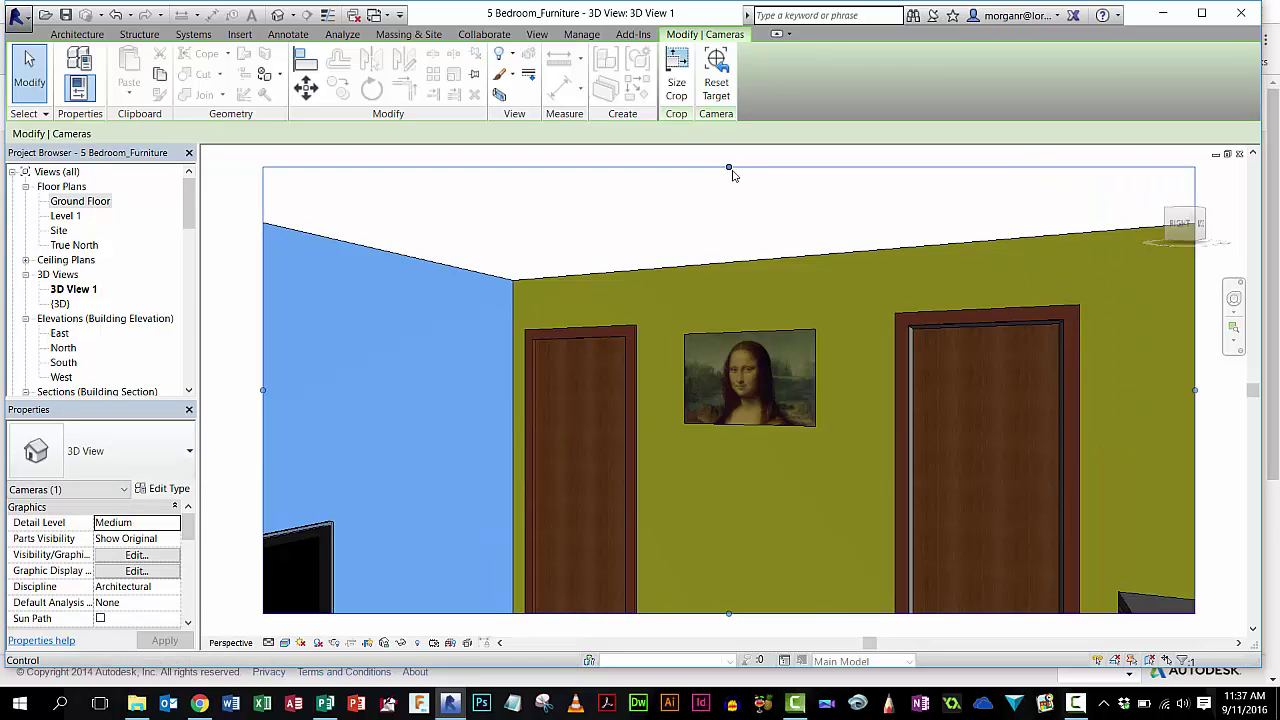
left_click_drag(729, 168, 729, 220)
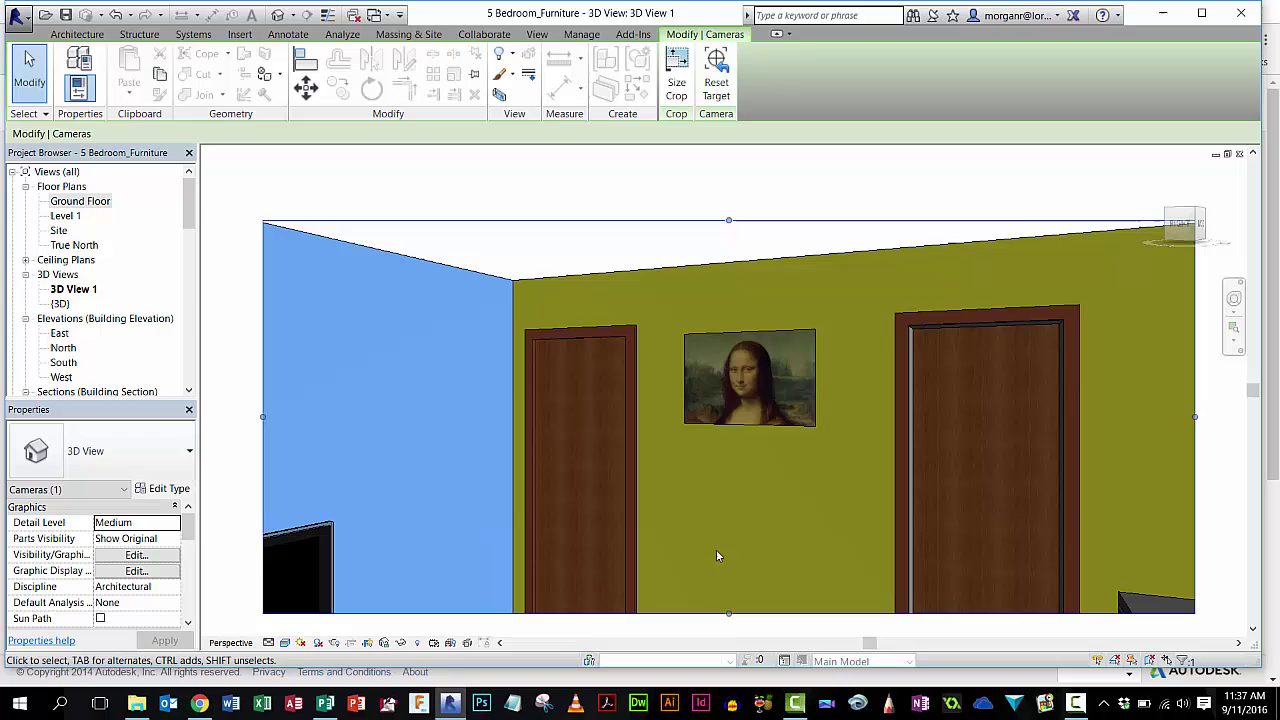
mouse_move(729, 614)
left_mouse_down()
mouse_move(730, 630)
mouse_move(728, 618)
left_mouse_up()
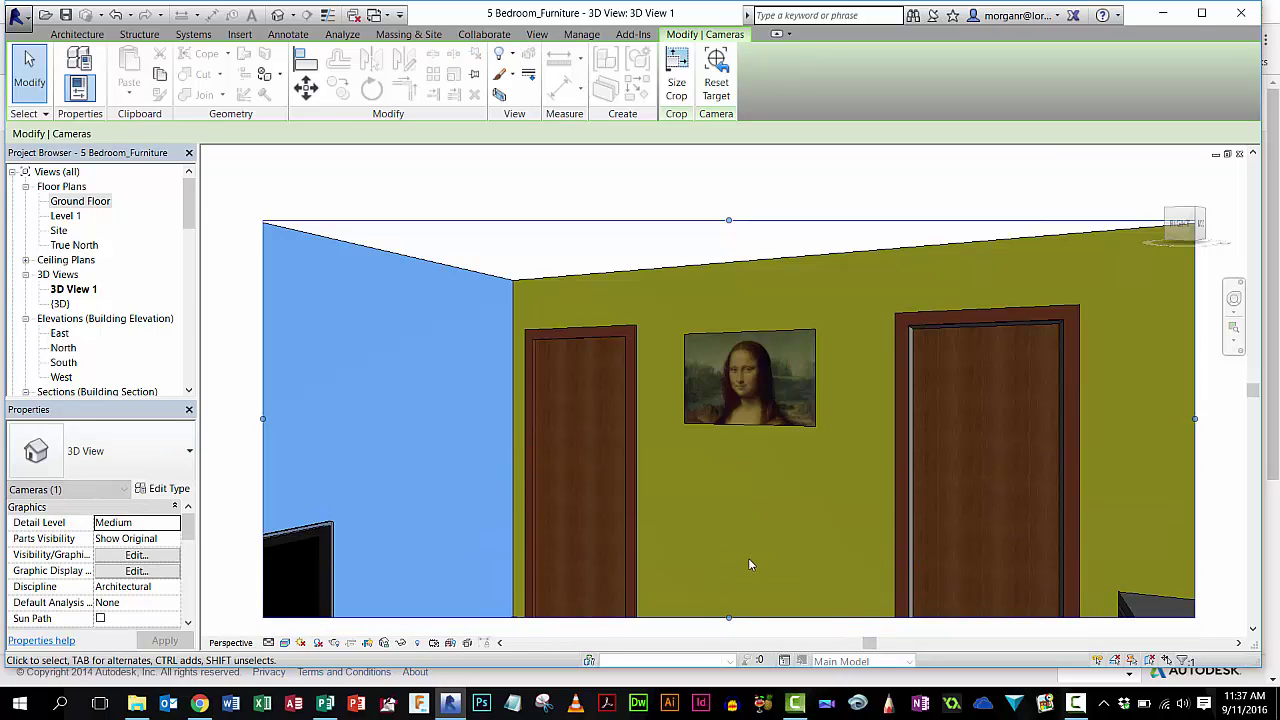
scroll(748, 551, "down", 5)
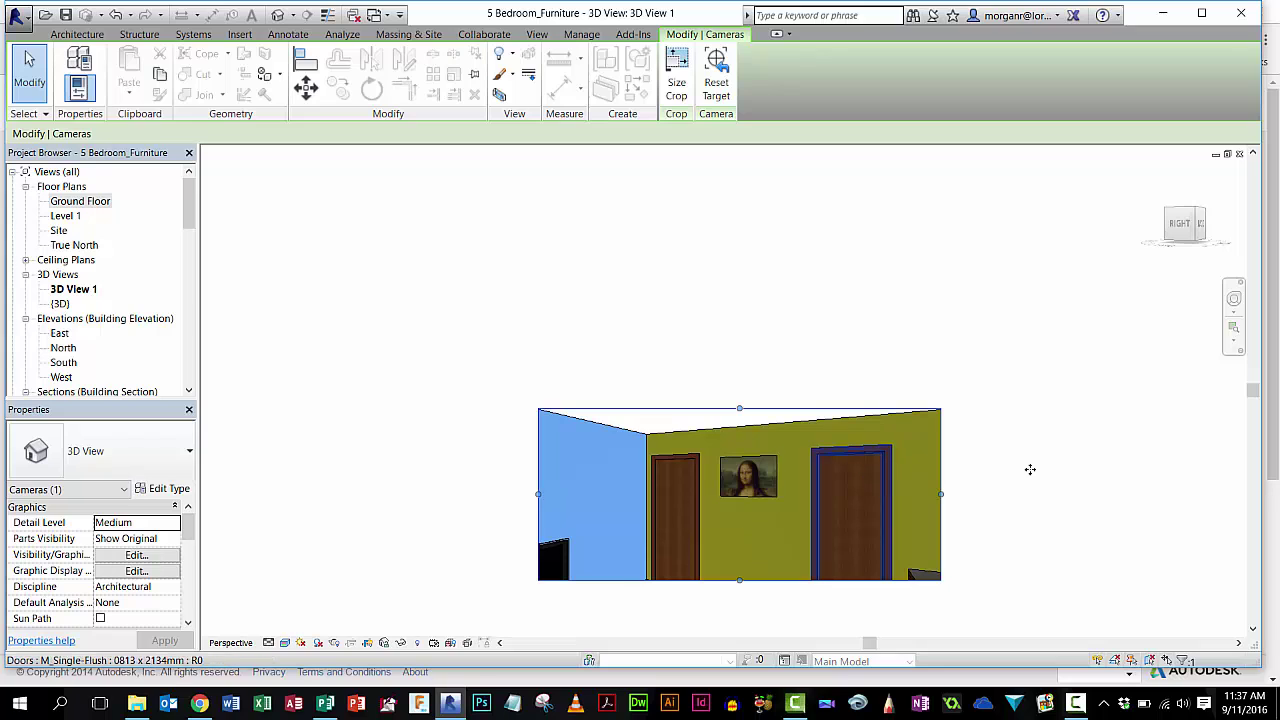
left_click(1016, 455)
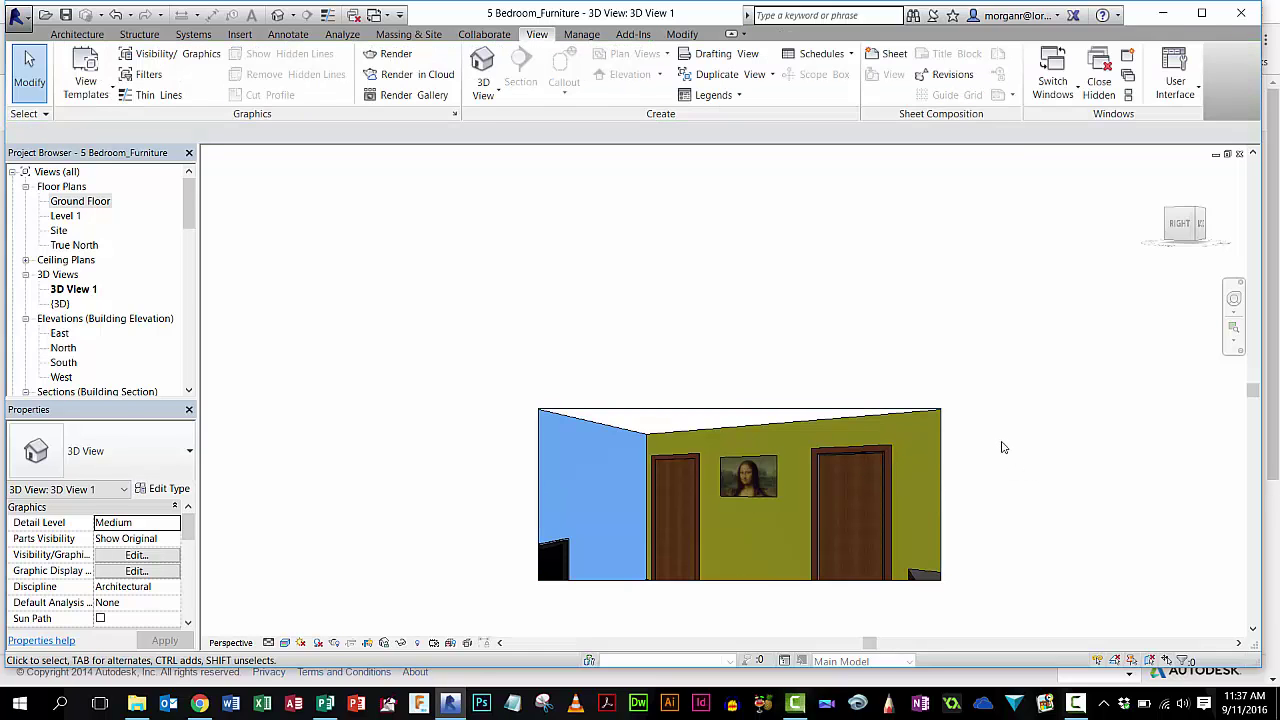
middle_click_drag(1000, 446, 972, 197)
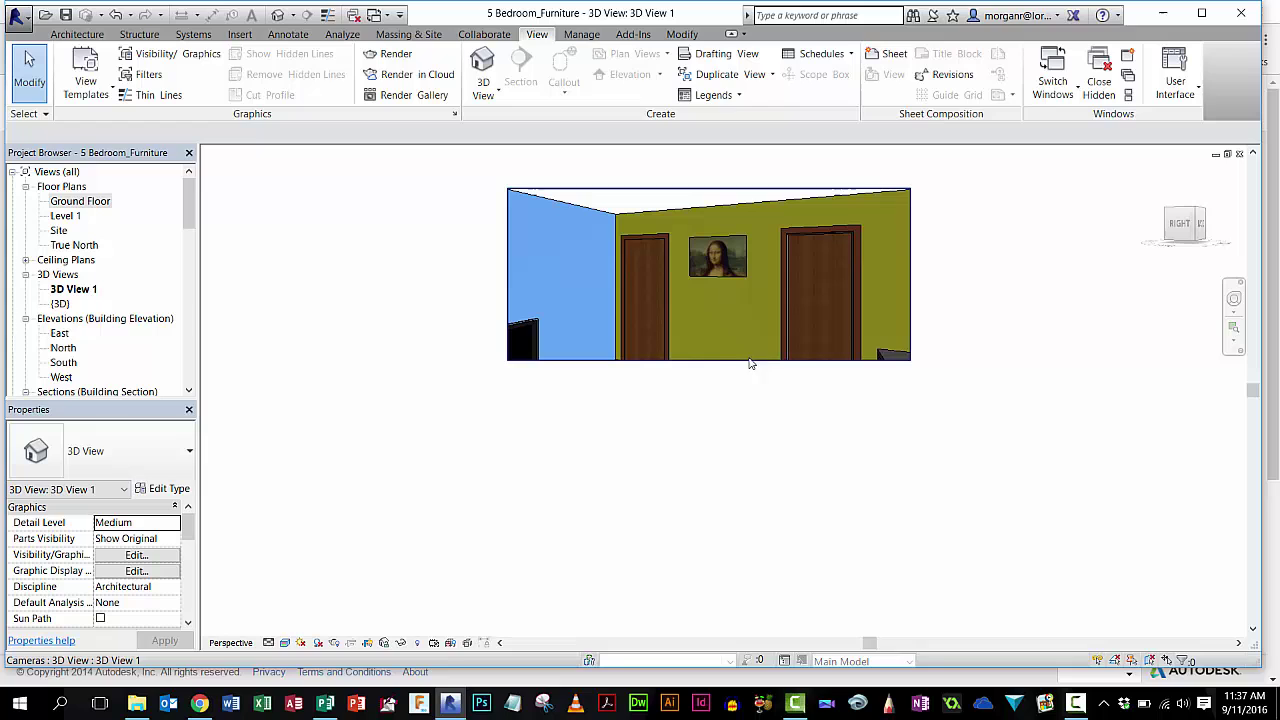
Step: Stretch the crop to show the bed, blue wall and dresser, then orbit to frame sofa, TV and bed
left_click(704, 364)
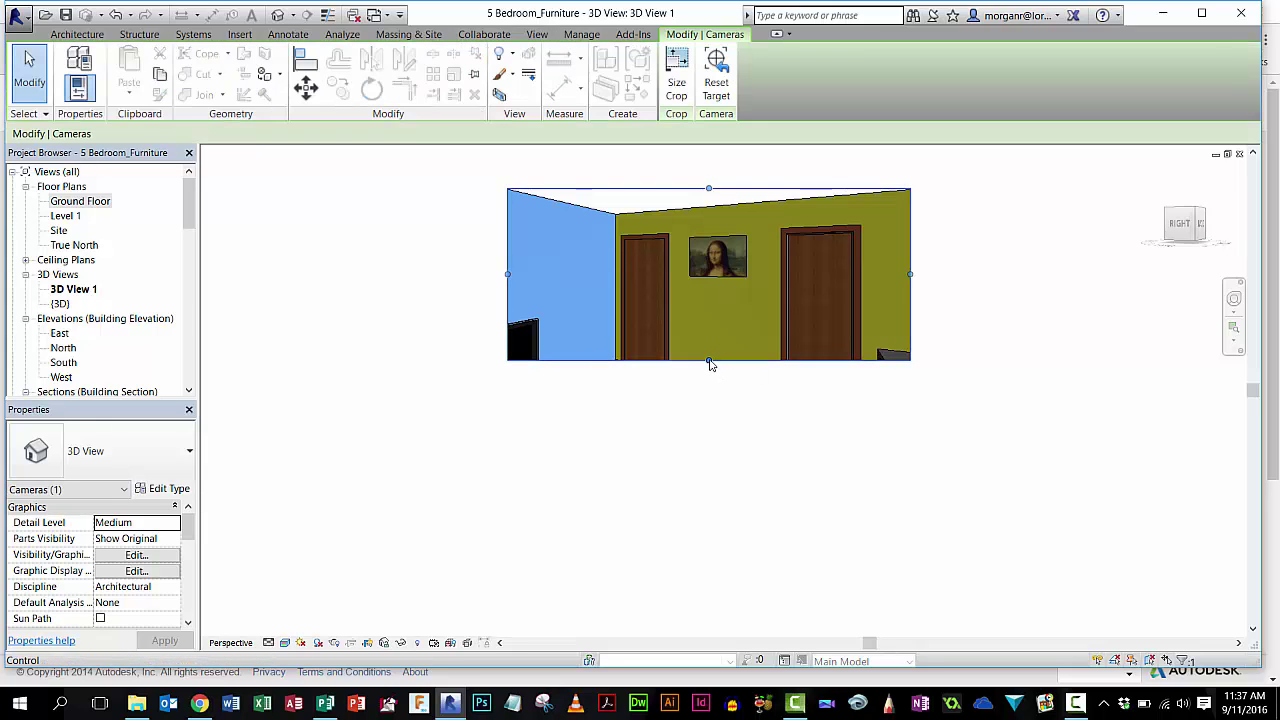
left_click_drag(709, 360, 710, 555)
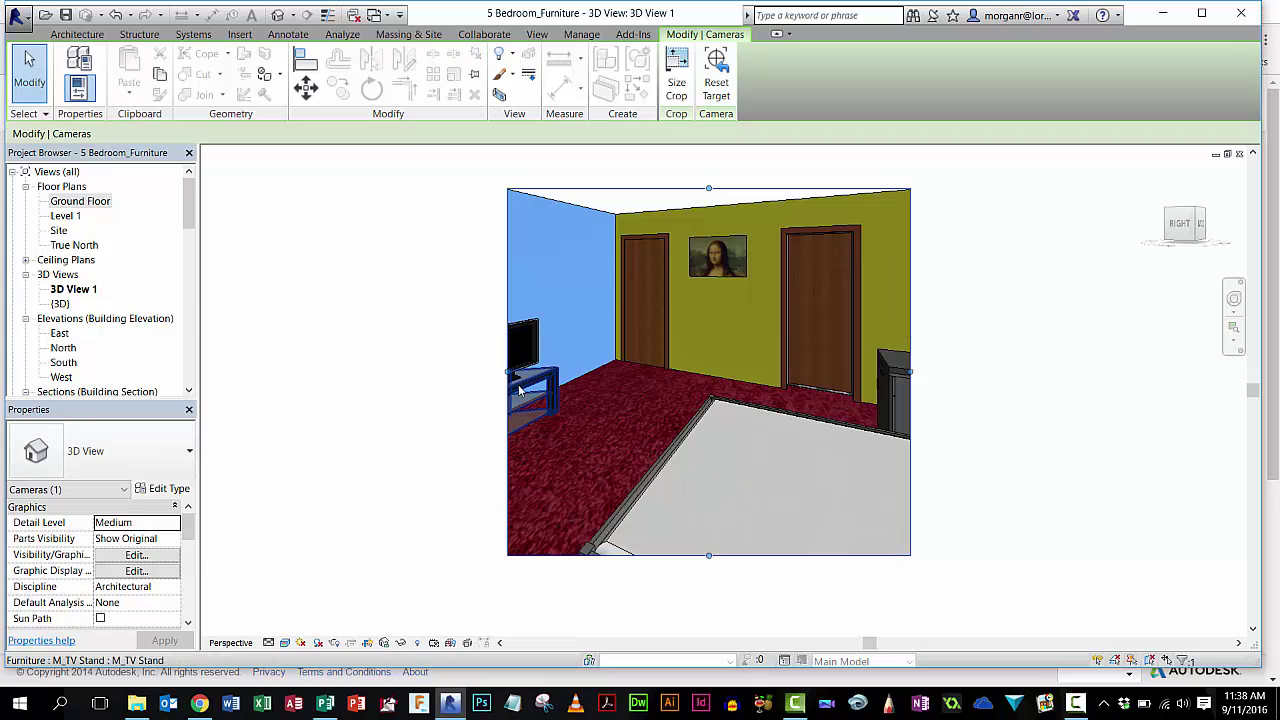
left_click_drag(508, 371, 335, 372)
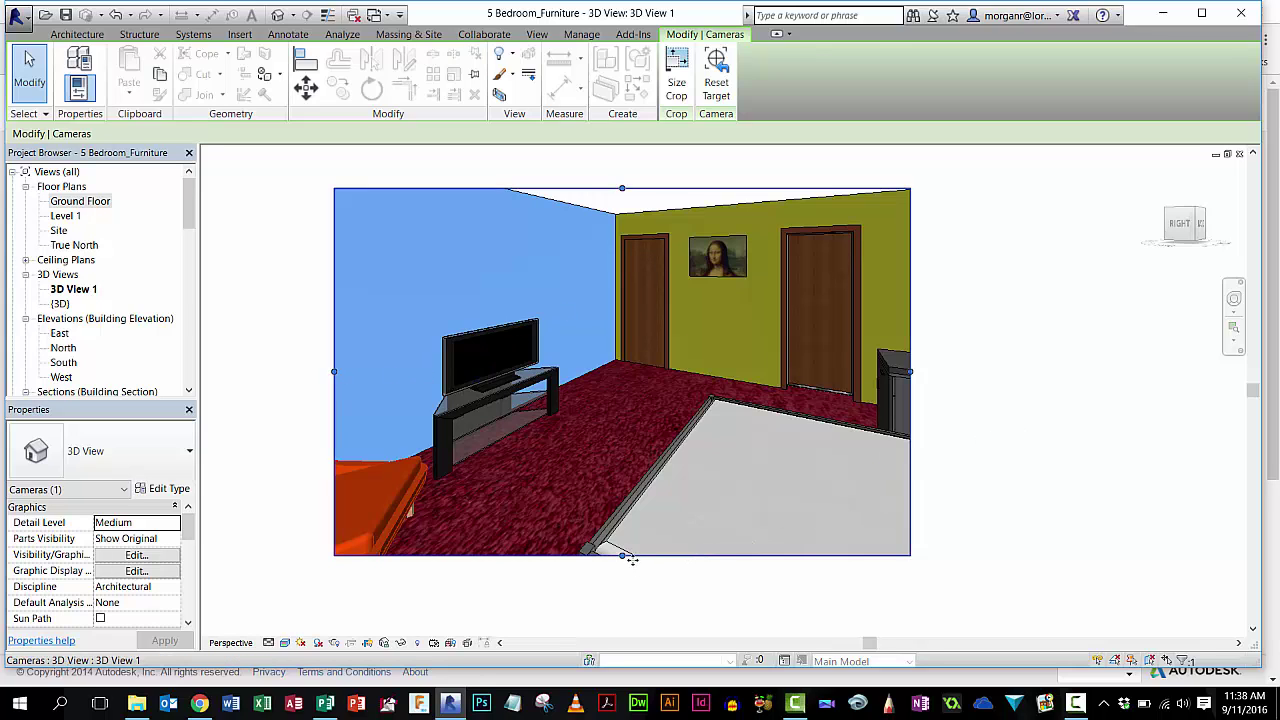
left_click_drag(623, 553, 625, 577)
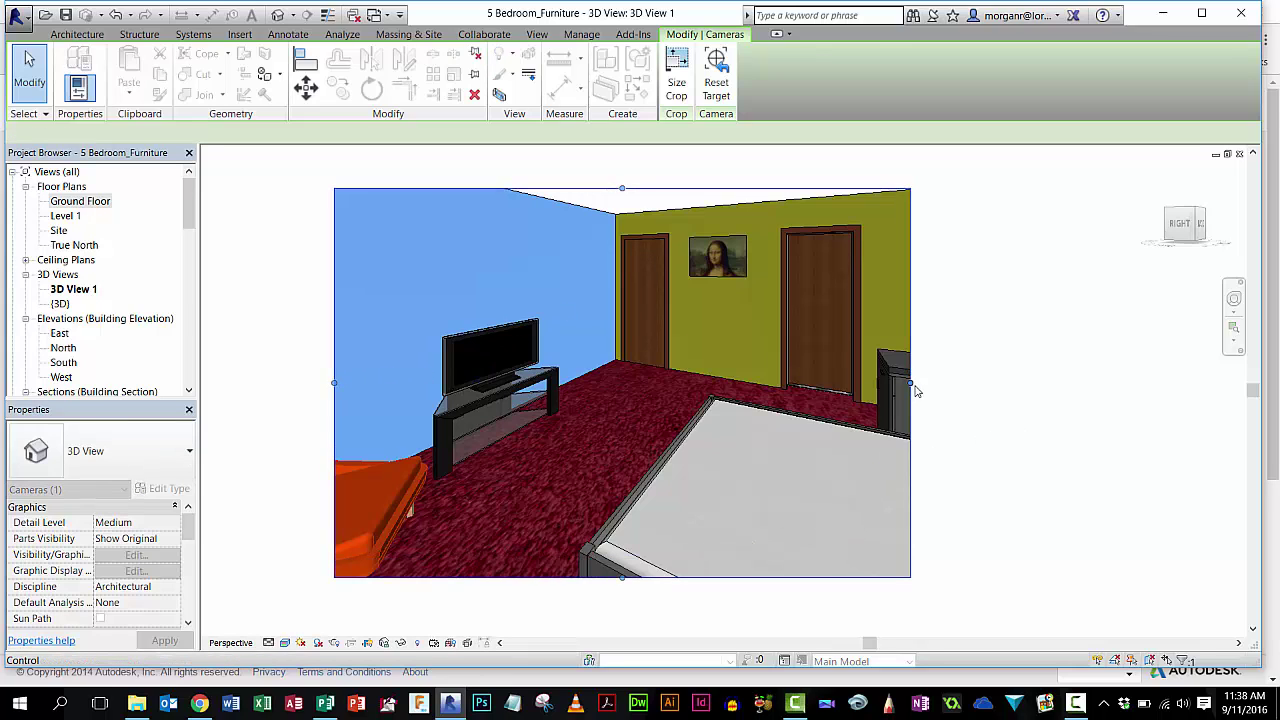
left_click_drag(911, 383, 1000, 386)
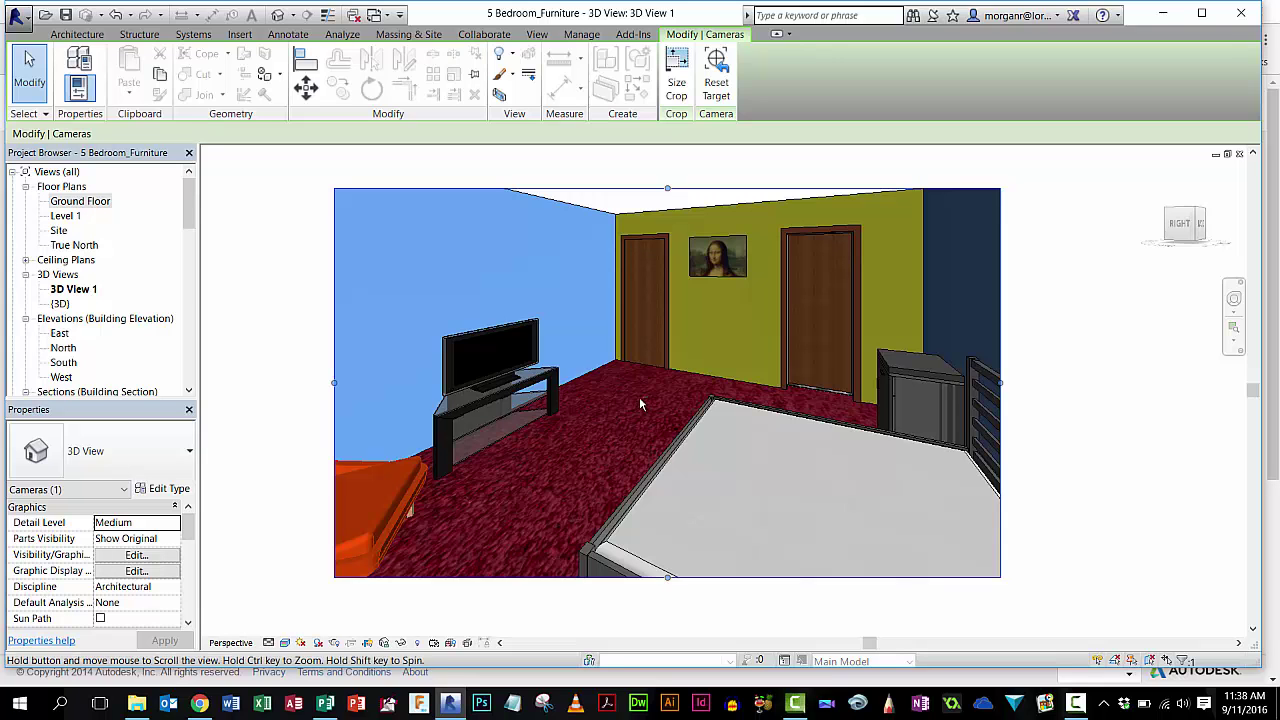
middle_click_drag(639, 396, 611, 400, "shift")
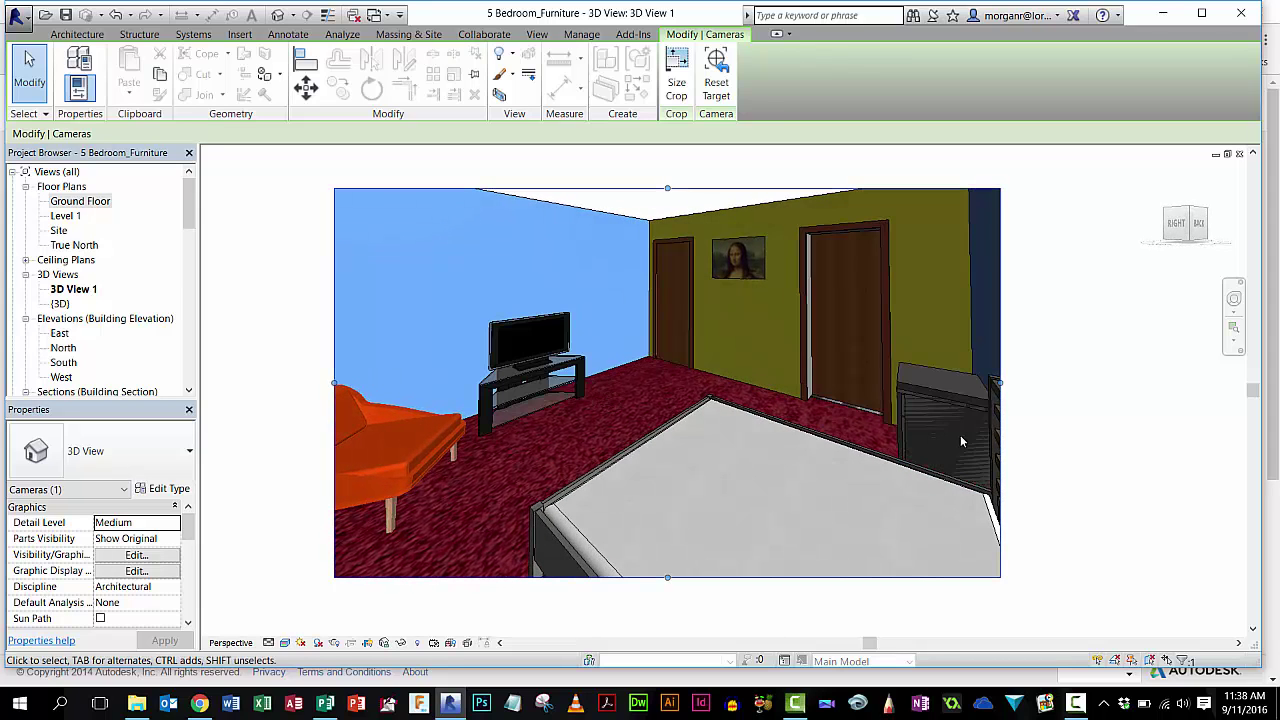
Step: Rename 3D View 1 to 'Bedroom1' in the Project Browser
right_click(76, 290)
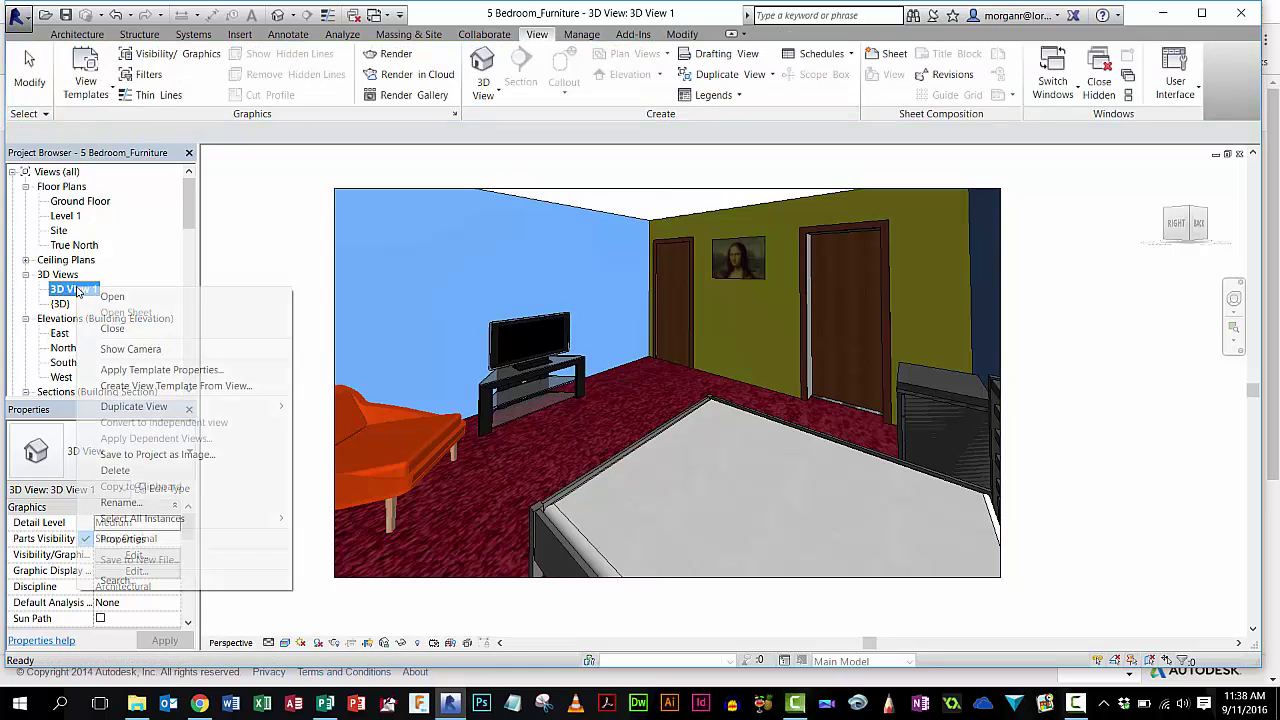
left_click(120, 502)
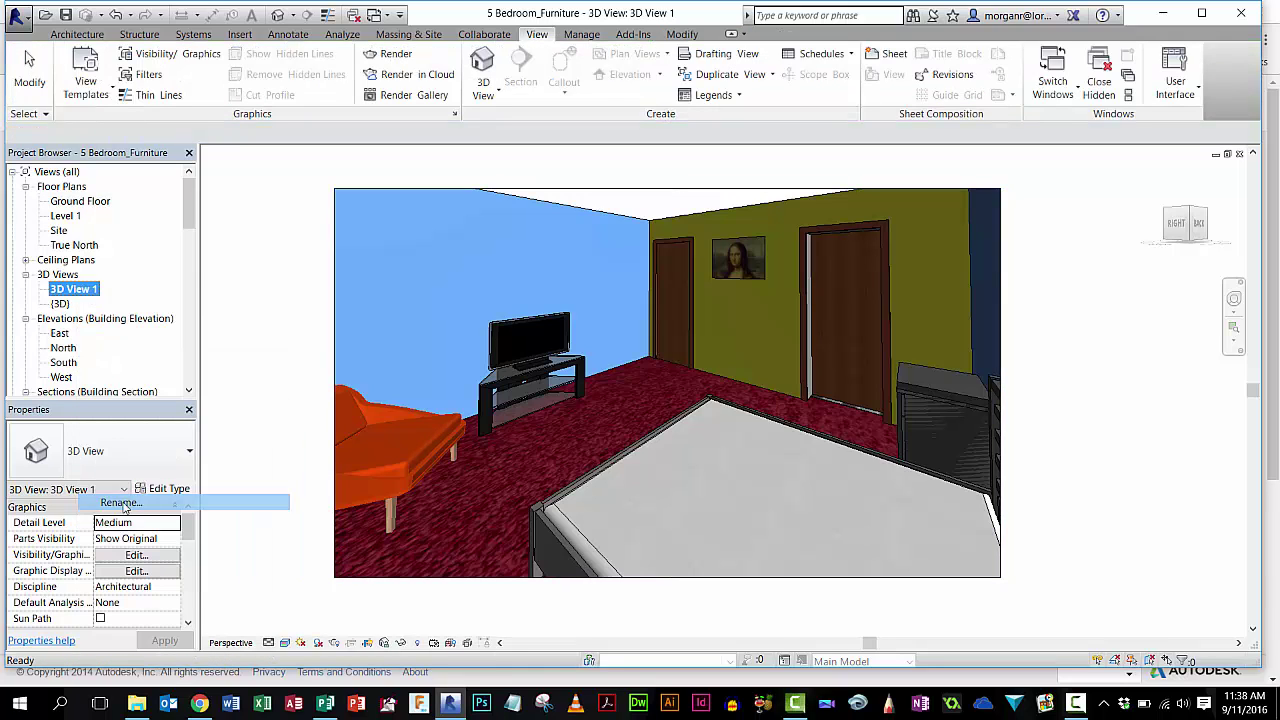
type("Bedroom1")
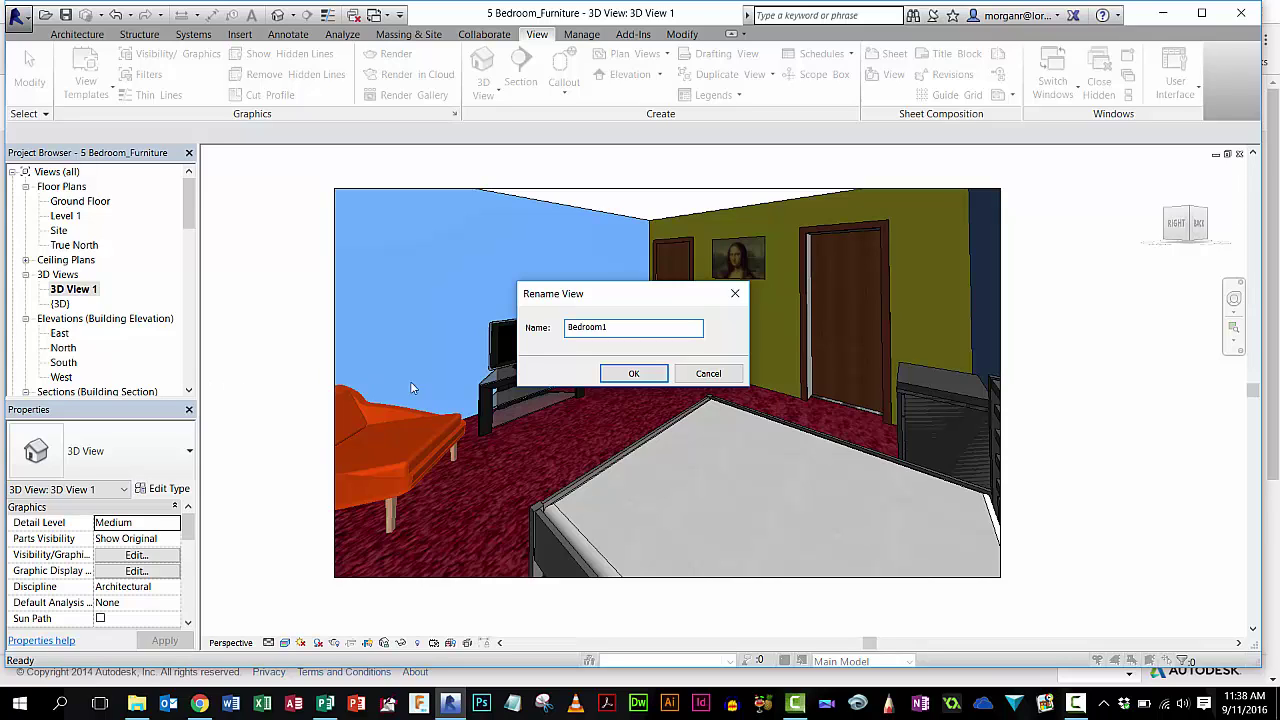
left_click(607, 372)
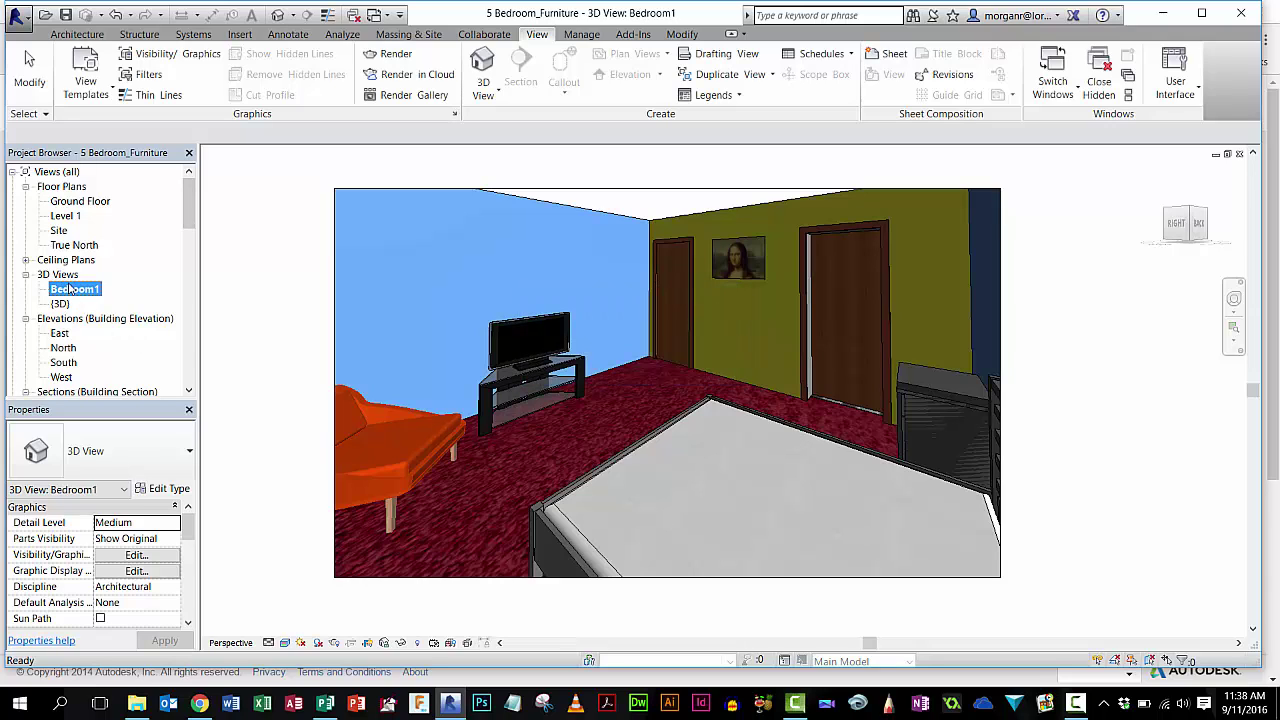
Step: From the Ground Floor plan, place a camera in the bathroom corner and set it to Realistic style
double_click(82, 201)
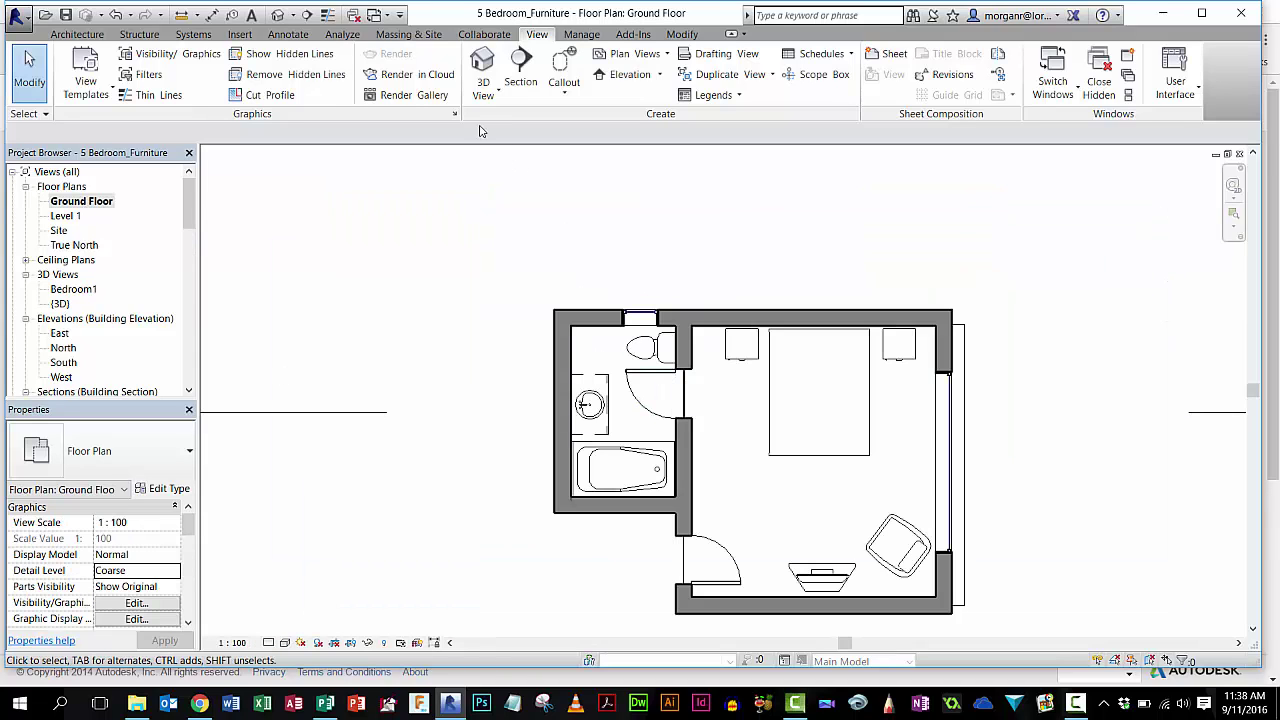
left_click(486, 96)
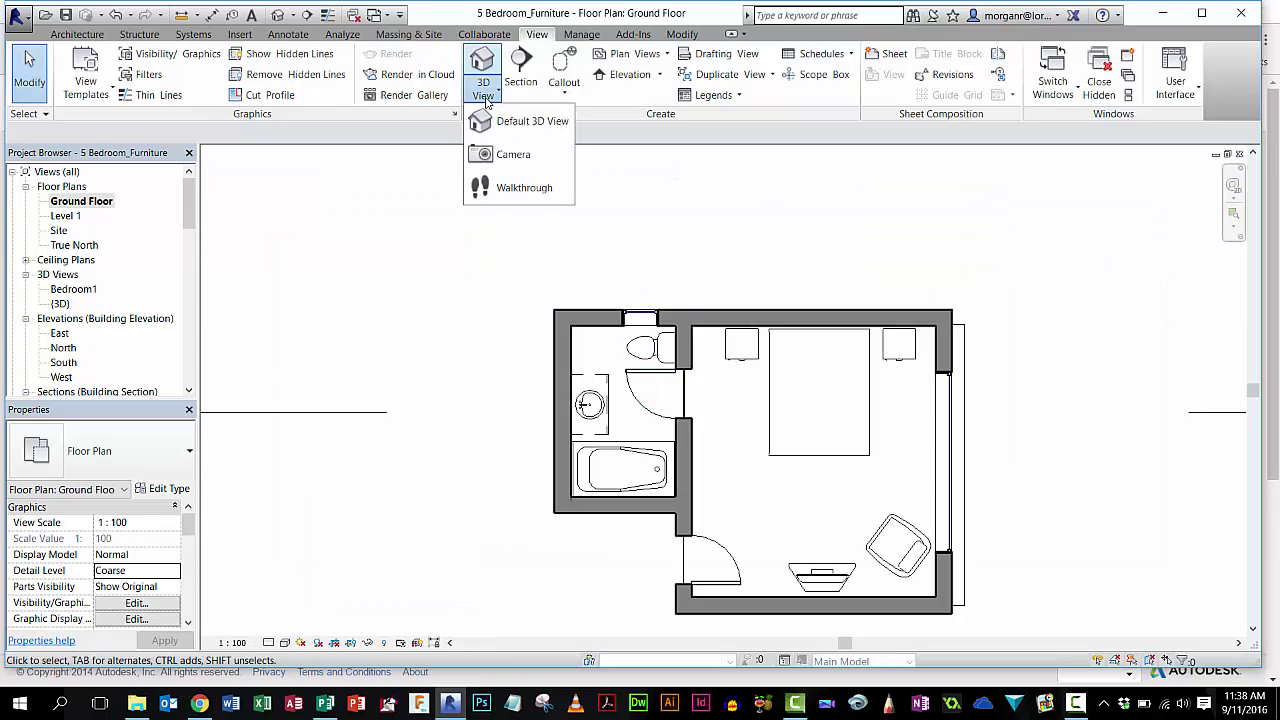
left_click(512, 155)
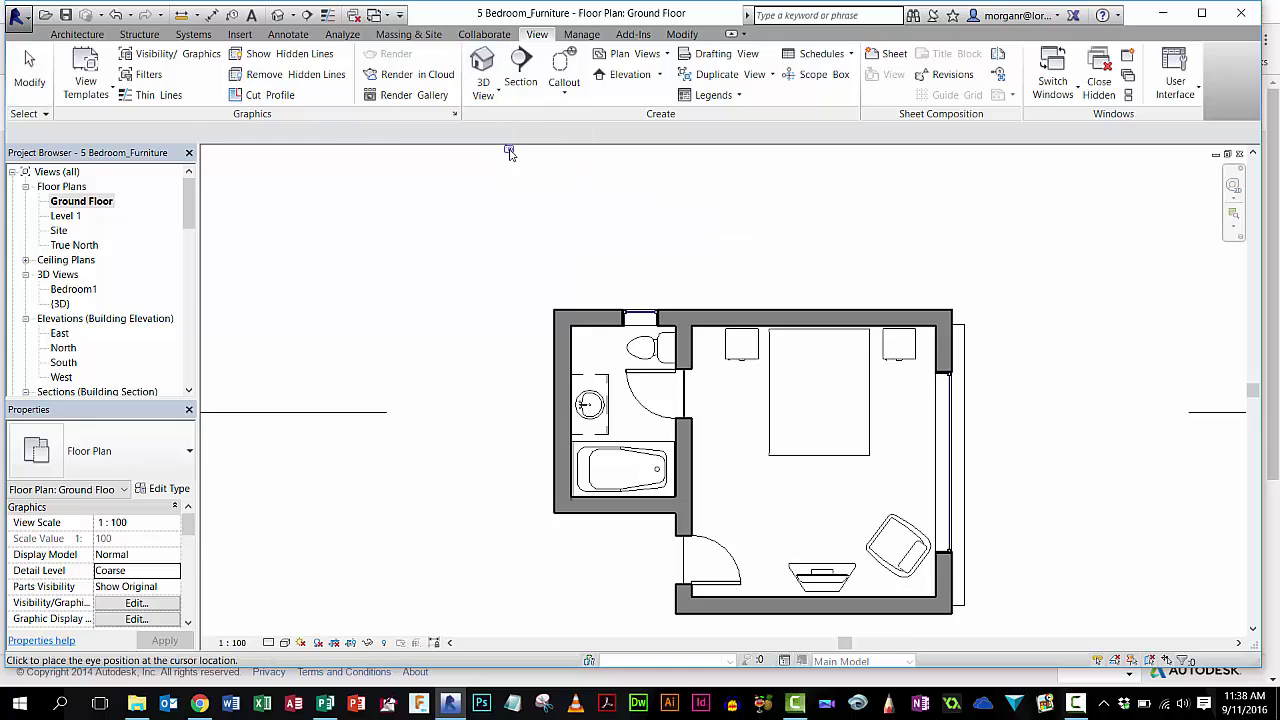
left_click(591, 336)
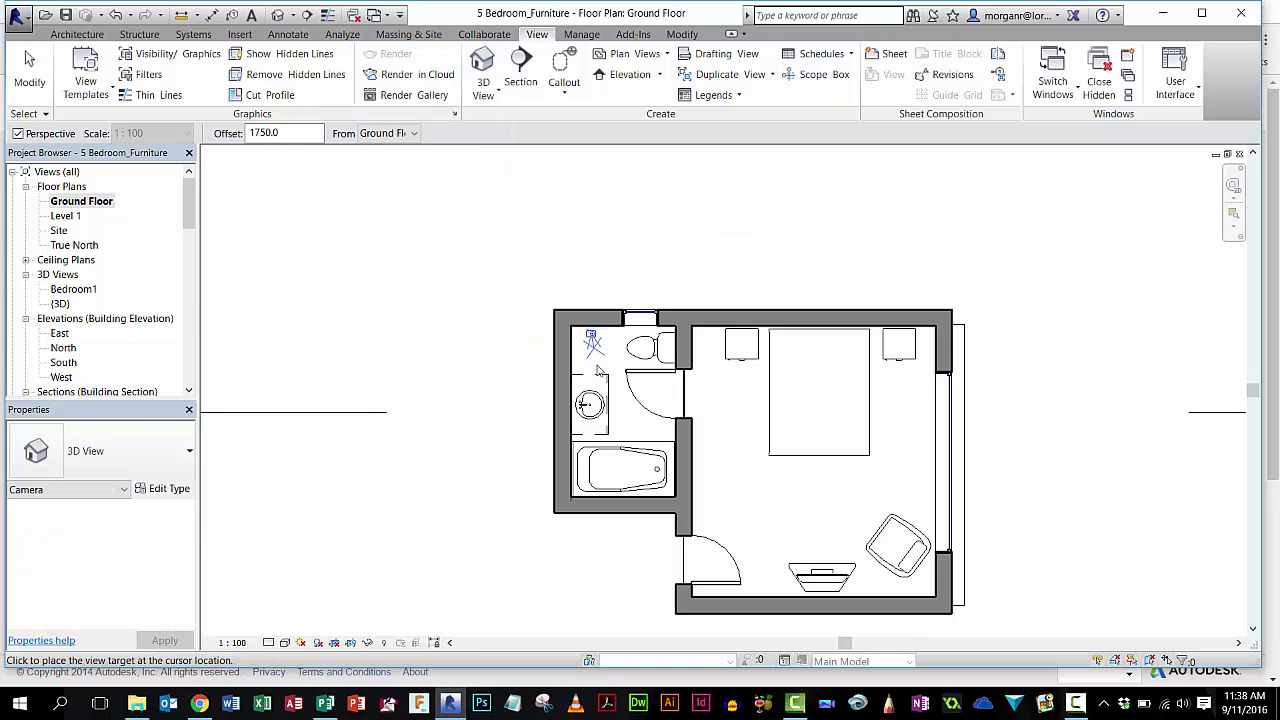
left_click(634, 530)
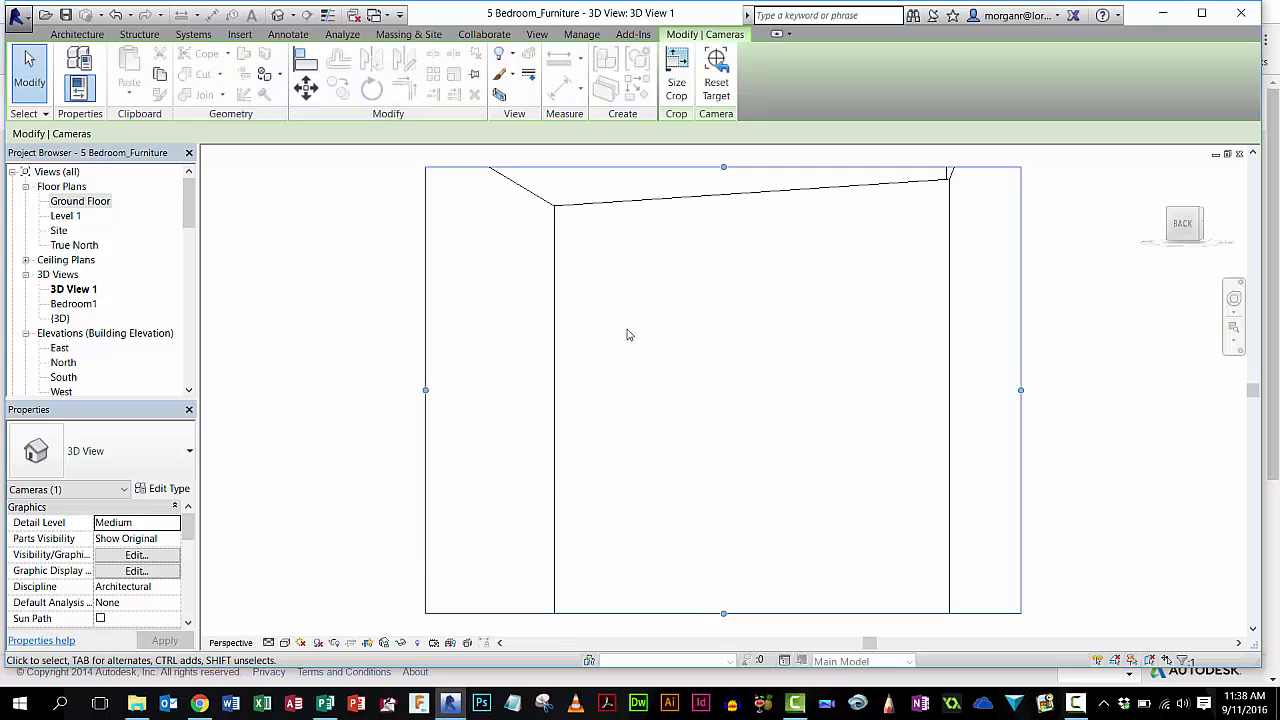
left_click(316, 643)
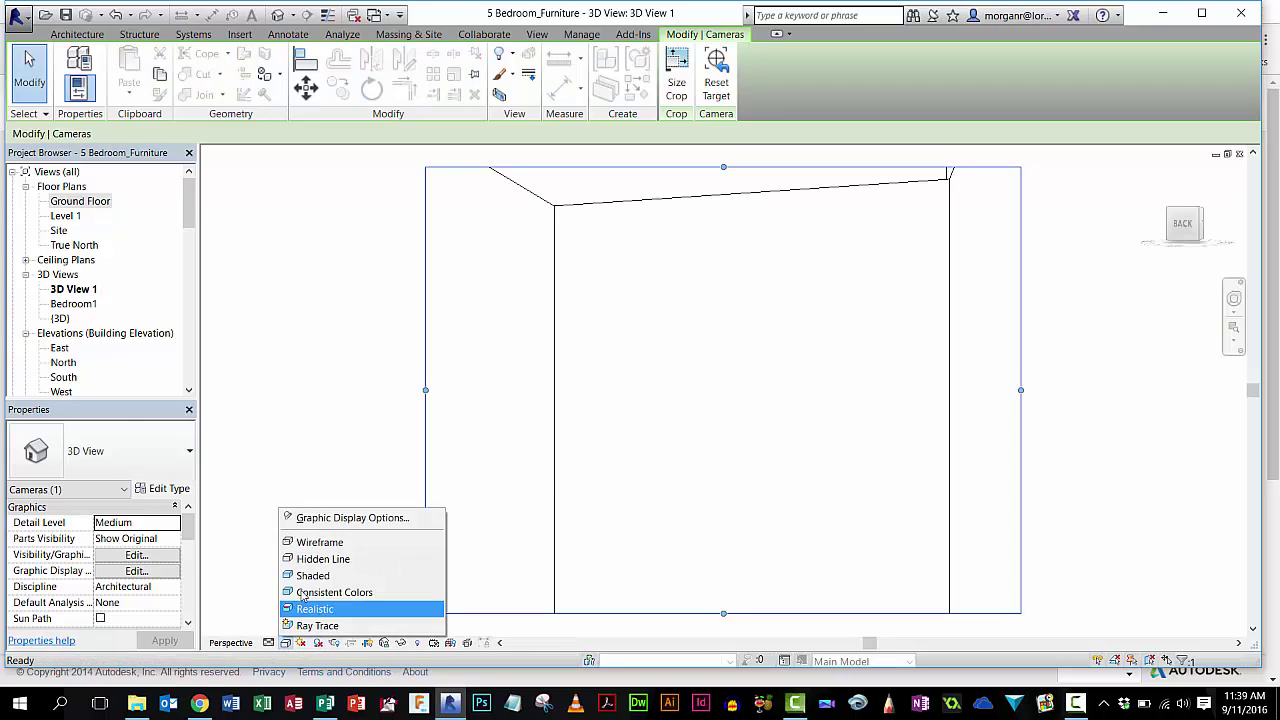
left_click(318, 610)
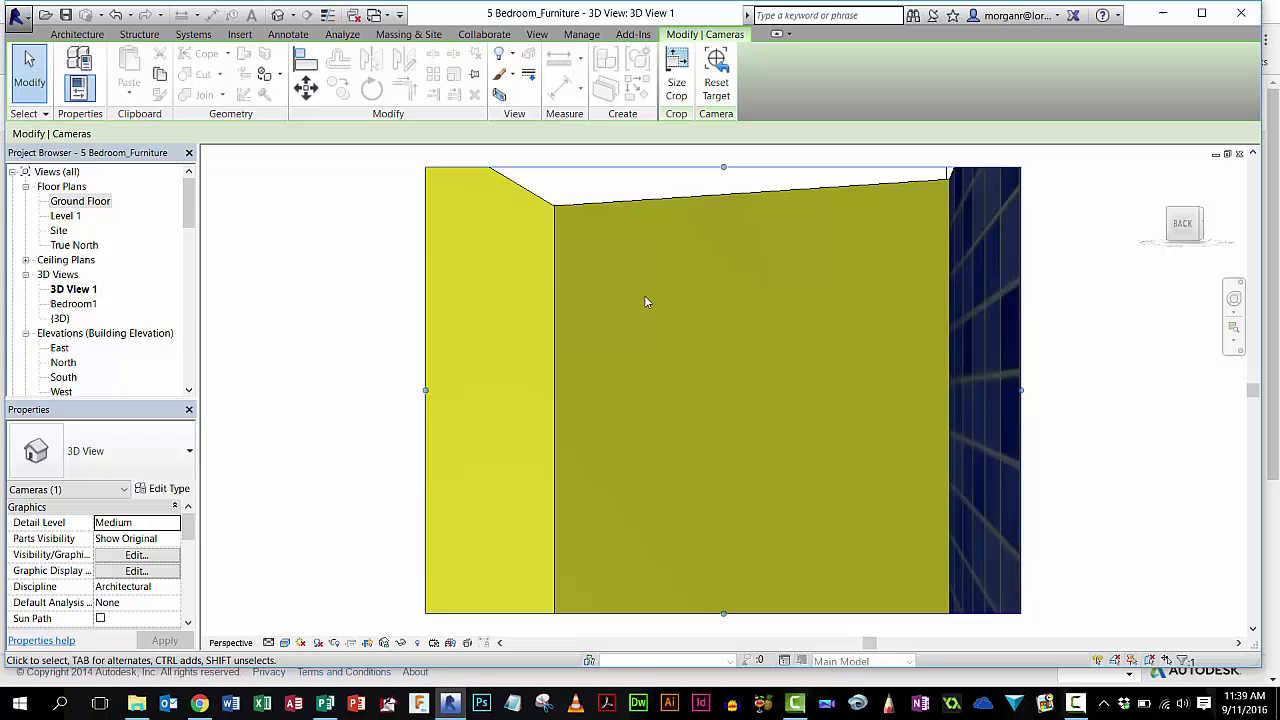
Step: Widen and heighten the bathroom crop region to show the door, sink, bathtub and blue tile wall
left_click_drag(425, 393, 280, 386)
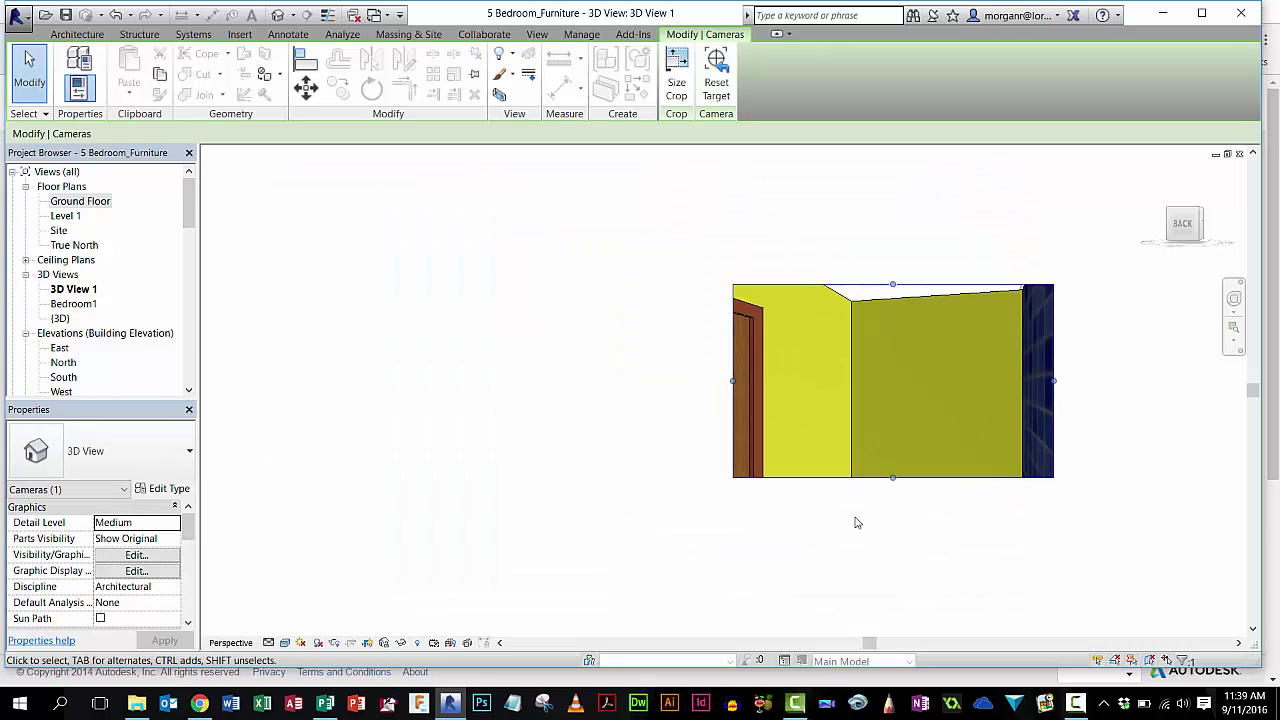
left_click_drag(893, 478, 893, 540)
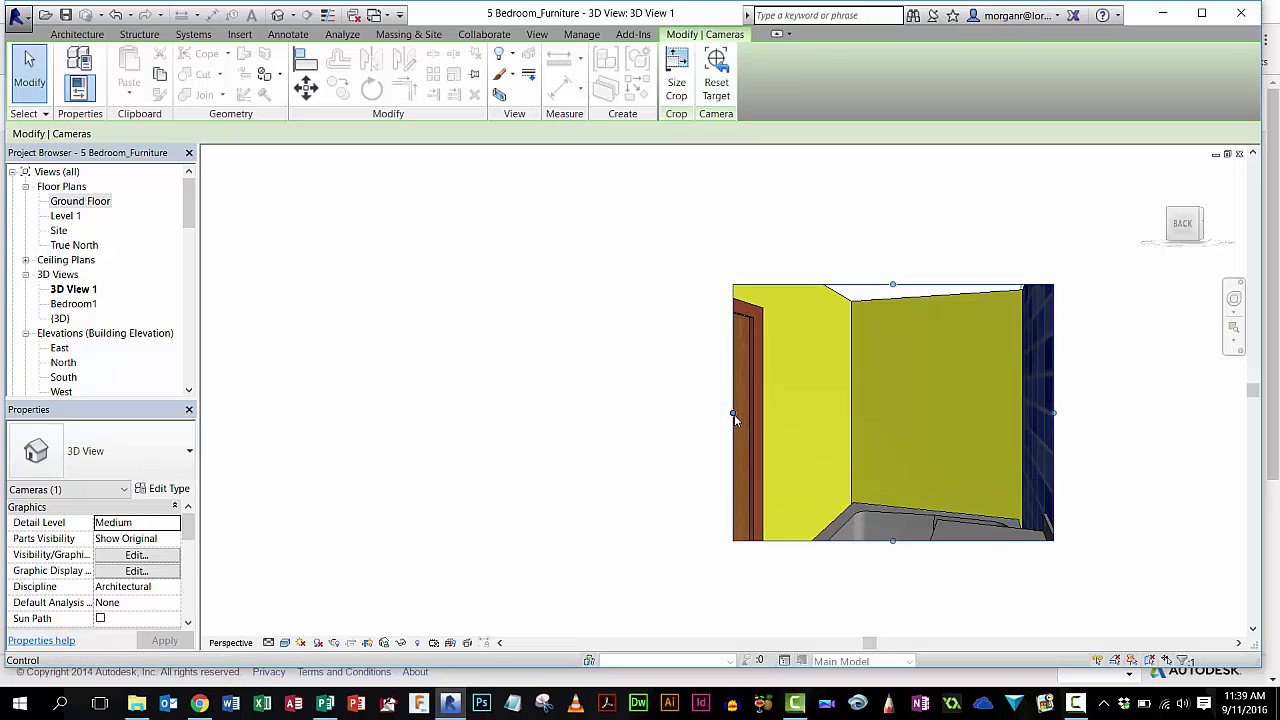
left_click_drag(733, 412, 510, 412)
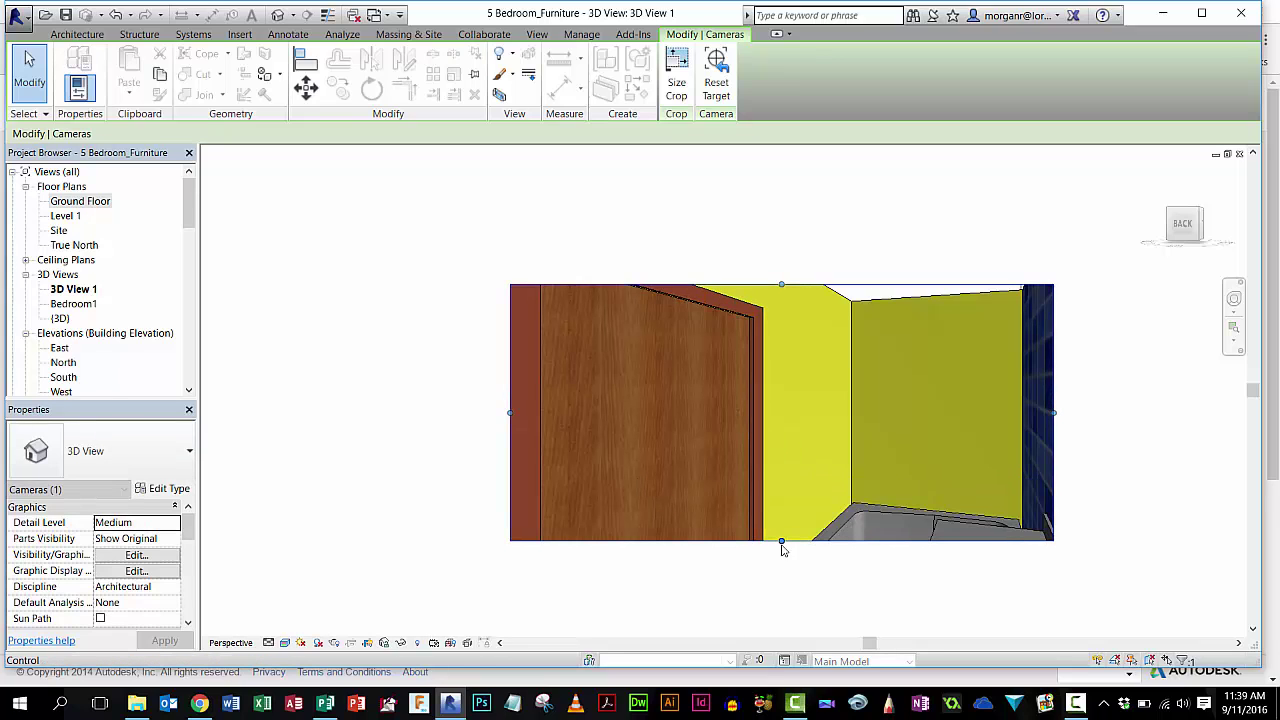
left_click_drag(781, 541, 823, 606)
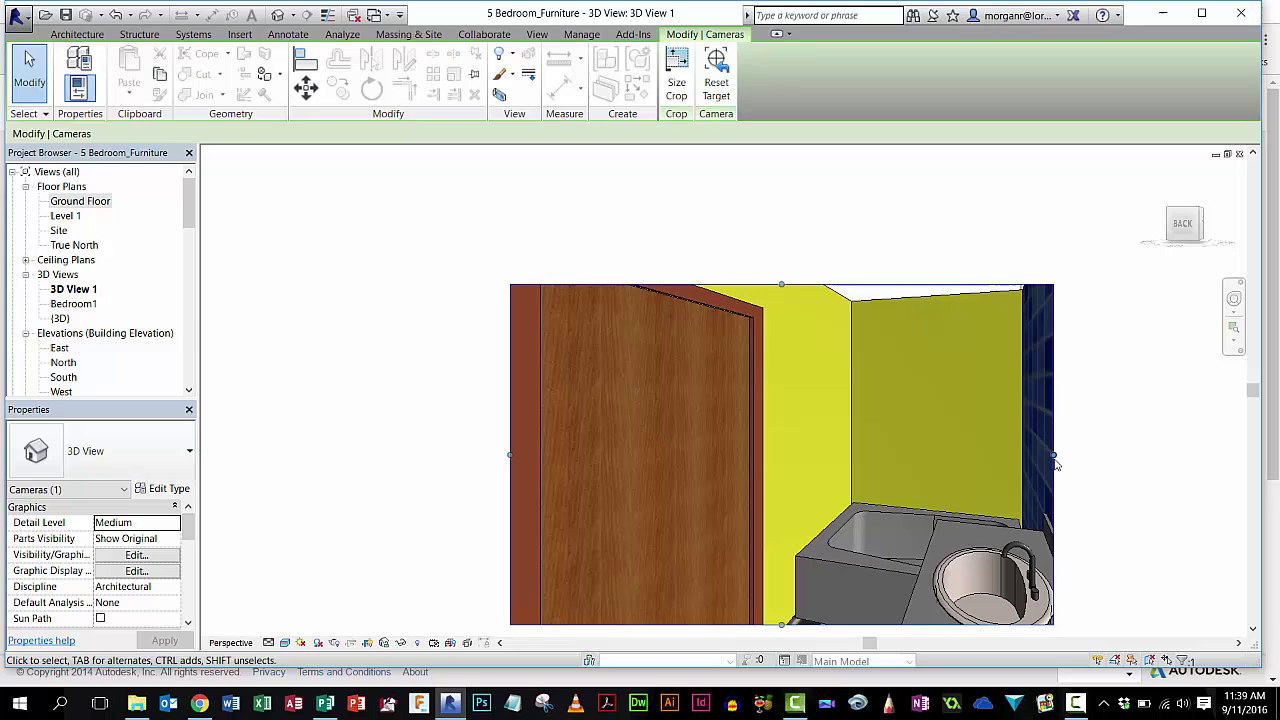
left_click_drag(1055, 452, 1143, 452)
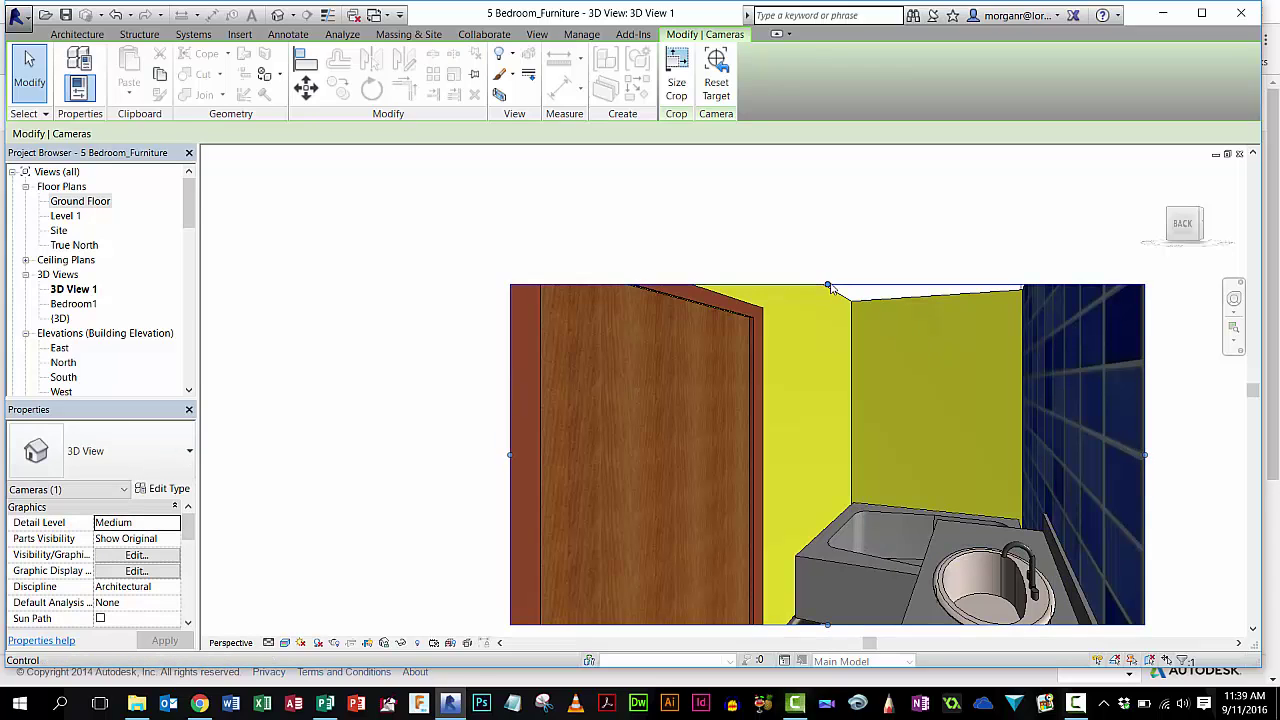
left_click_drag(827, 286, 826, 247)
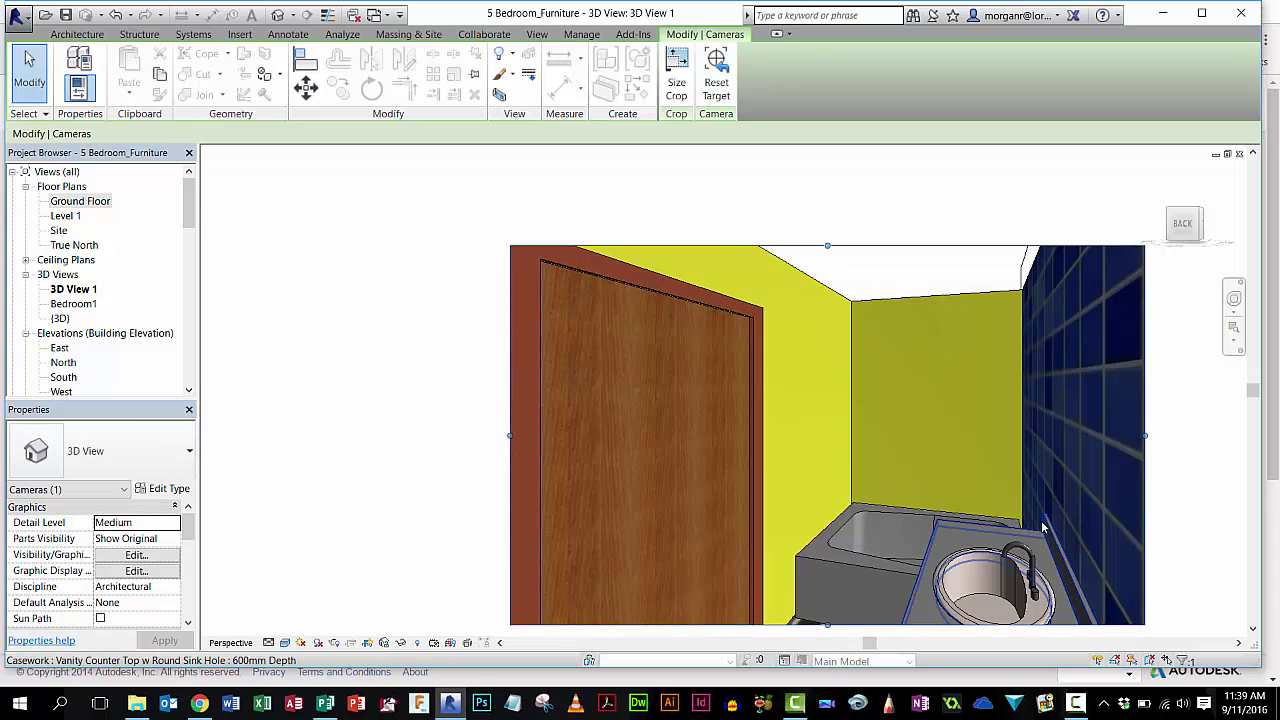
Step: Recentre the view and extend the crop further down and right to include the tiled floor
scroll(1172, 445, "down", 1)
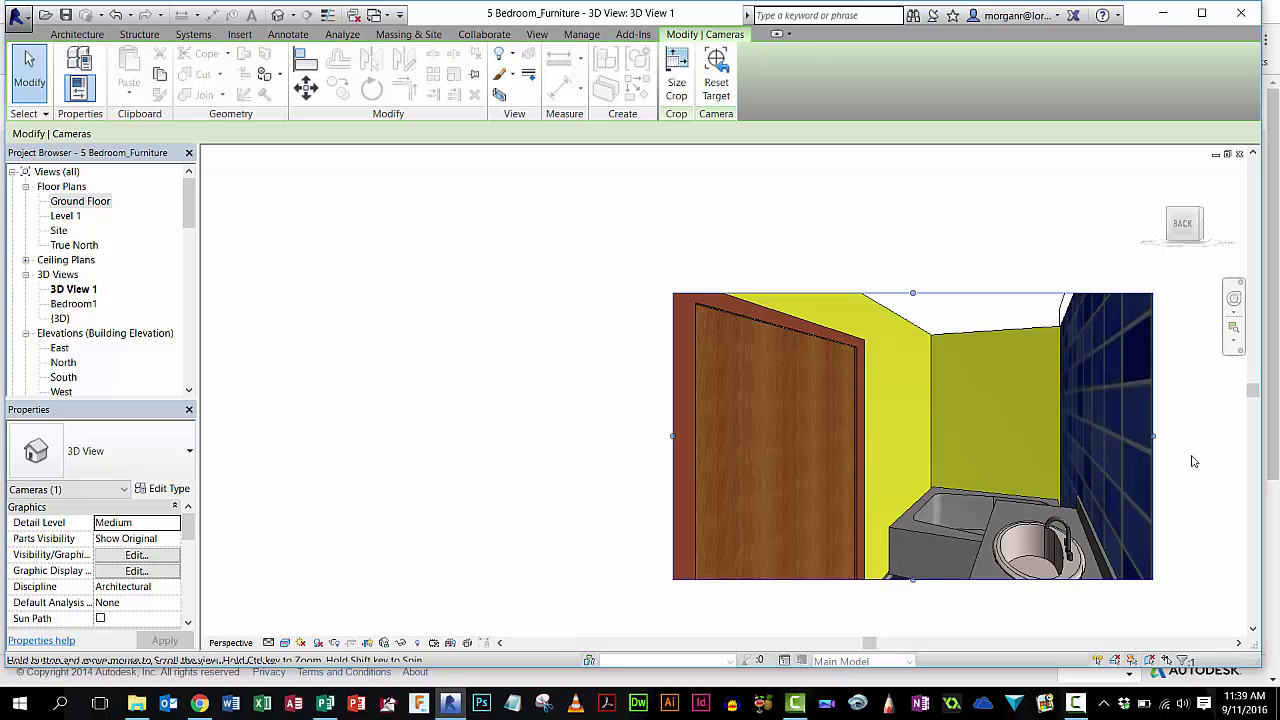
middle_click_drag(1022, 404, 771, 416)
left_click(770, 416)
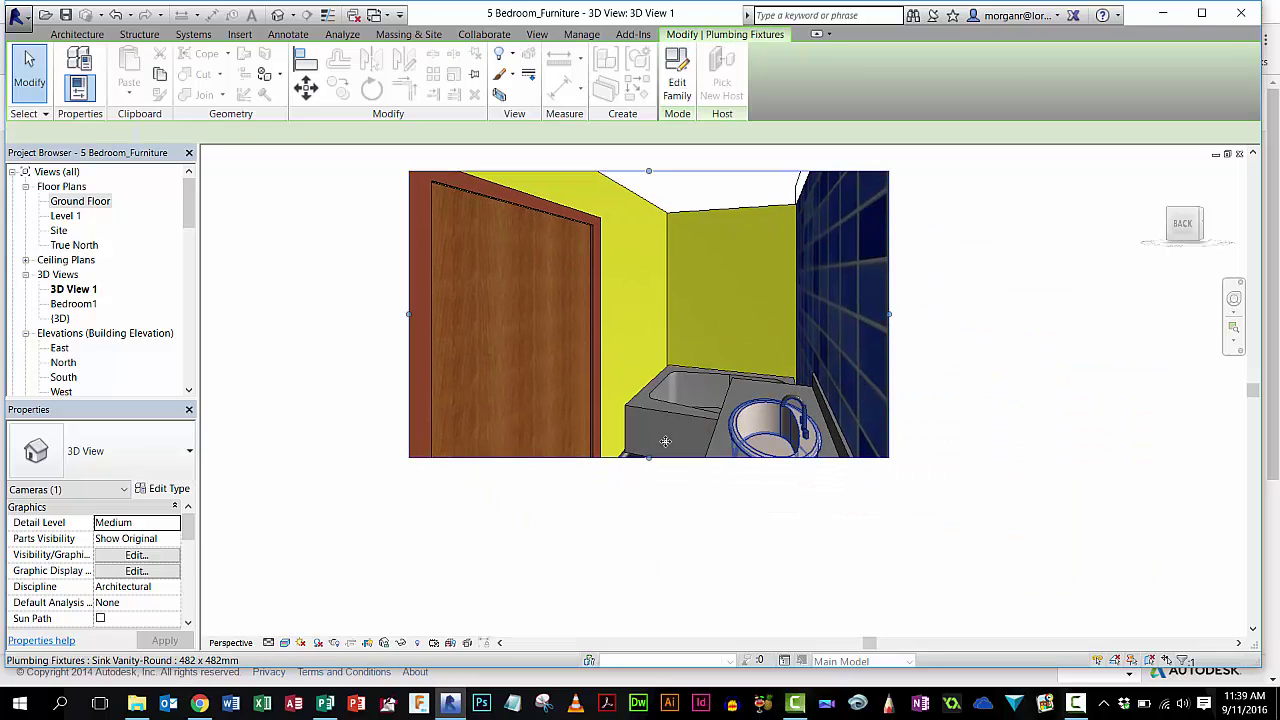
left_click(645, 468)
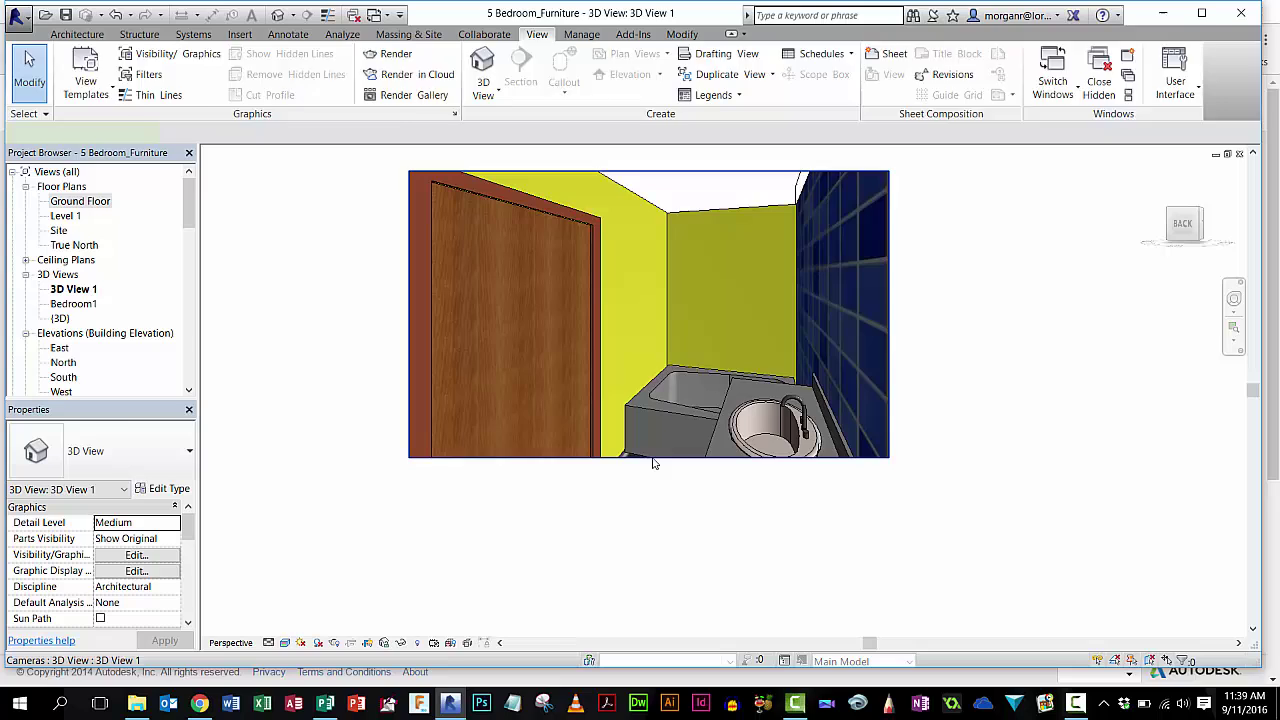
left_click(651, 458)
left_click_drag(649, 458, 657, 570)
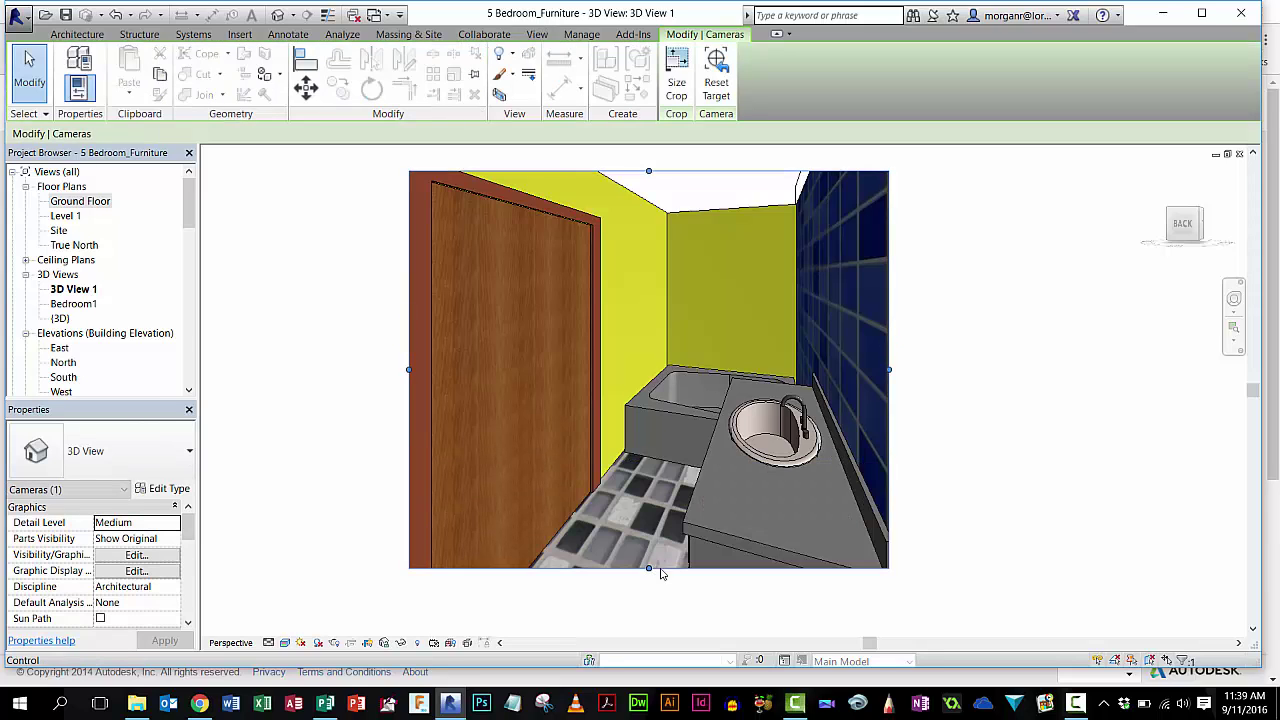
left_click_drag(888, 370, 963, 374)
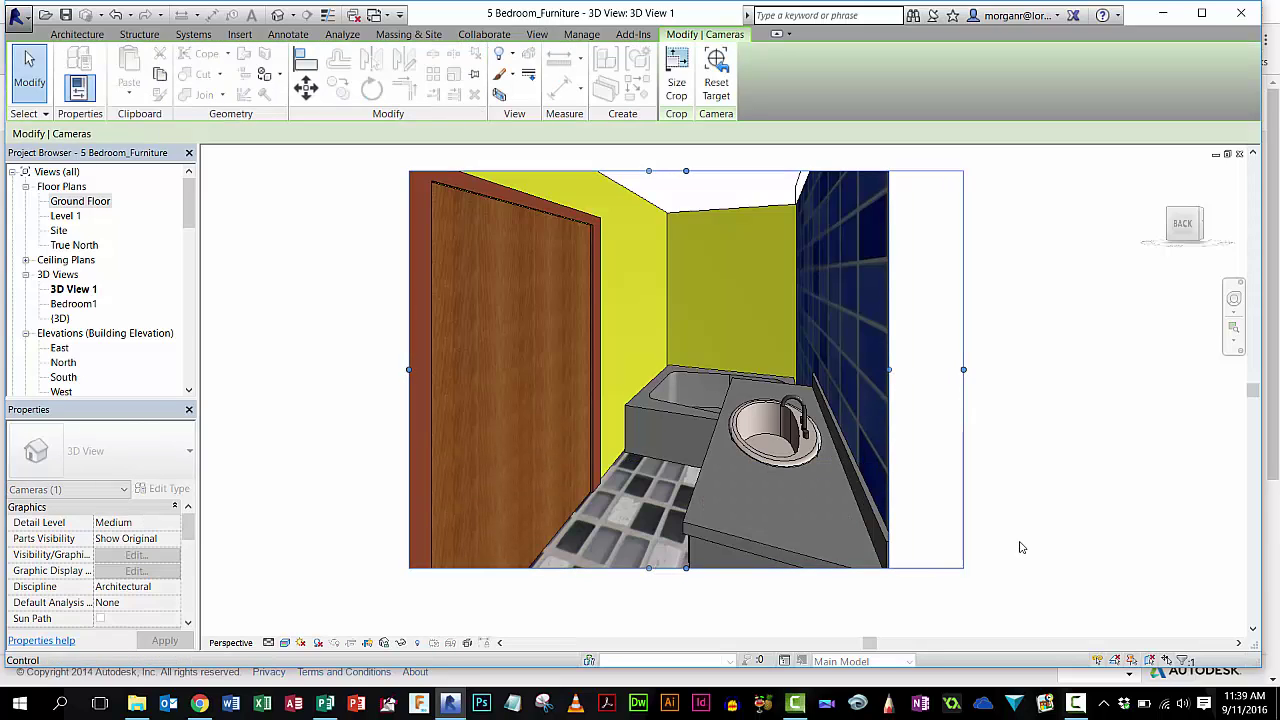
left_click_drag(686, 569, 686, 604)
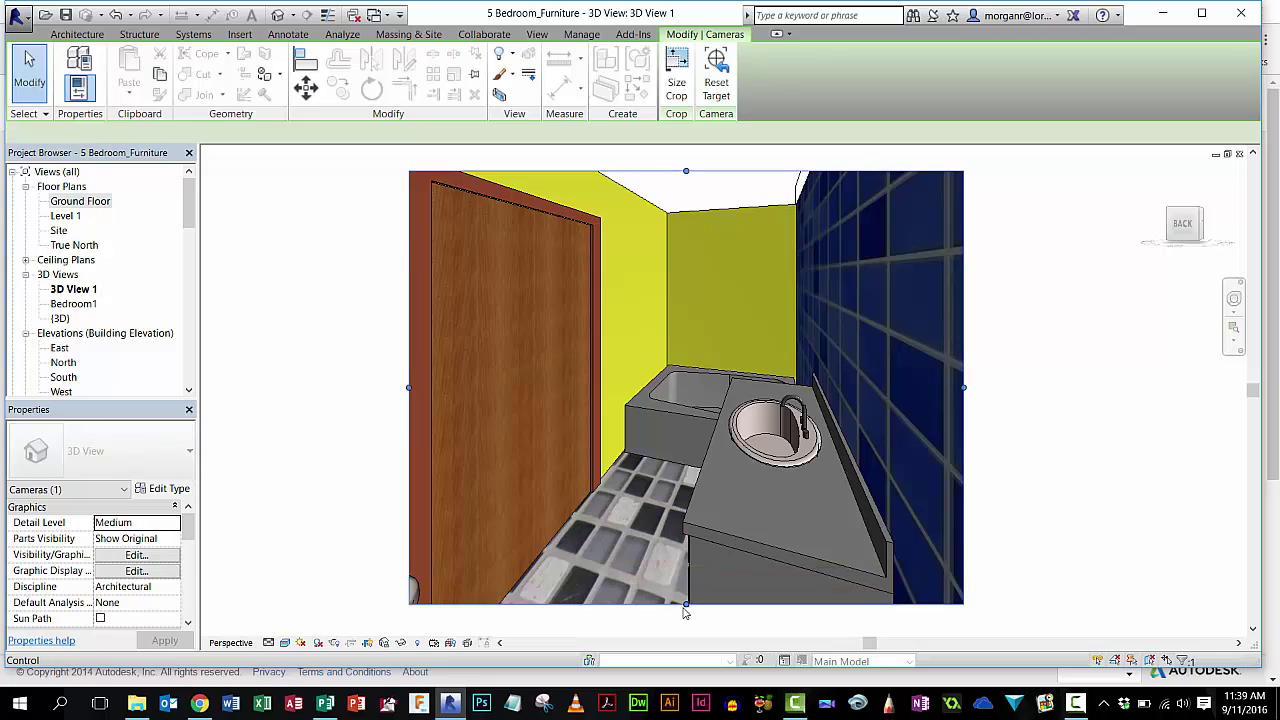
Step: Rename the 3D View 1 entry in the Project Browser to 'Bathroom 1'
left_click(74, 290)
right_click(80, 289)
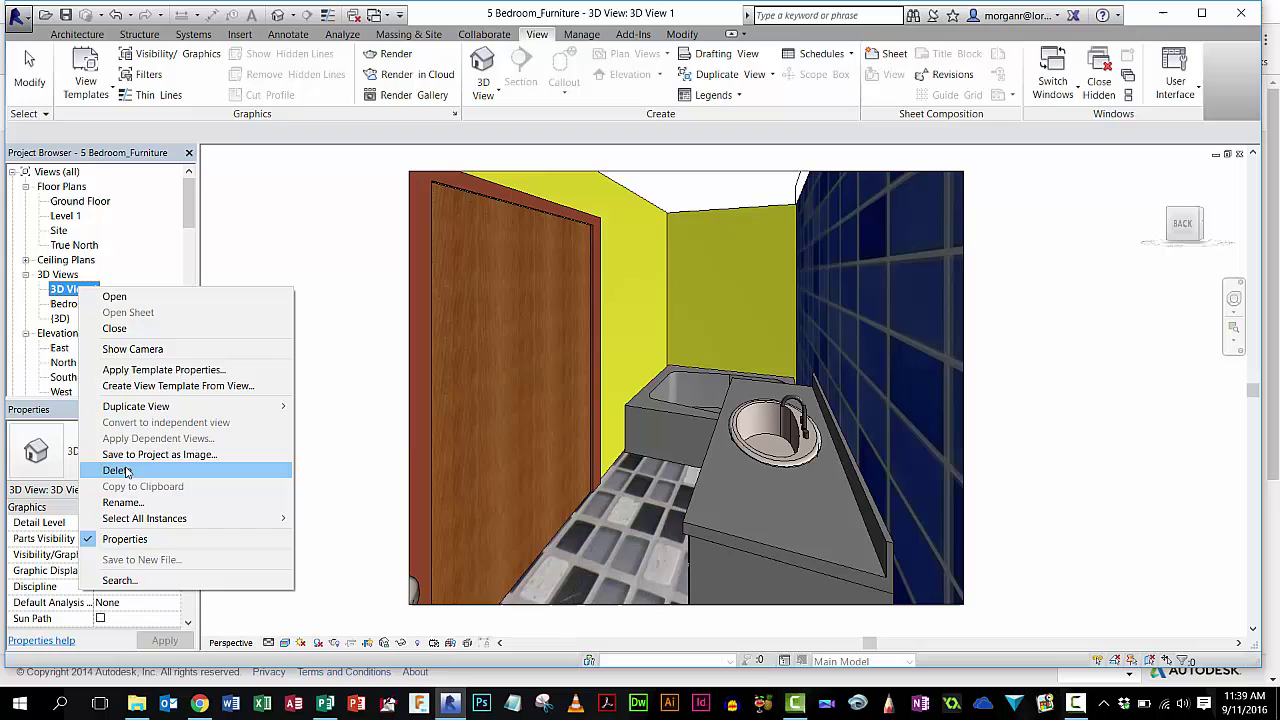
left_click(122, 502)
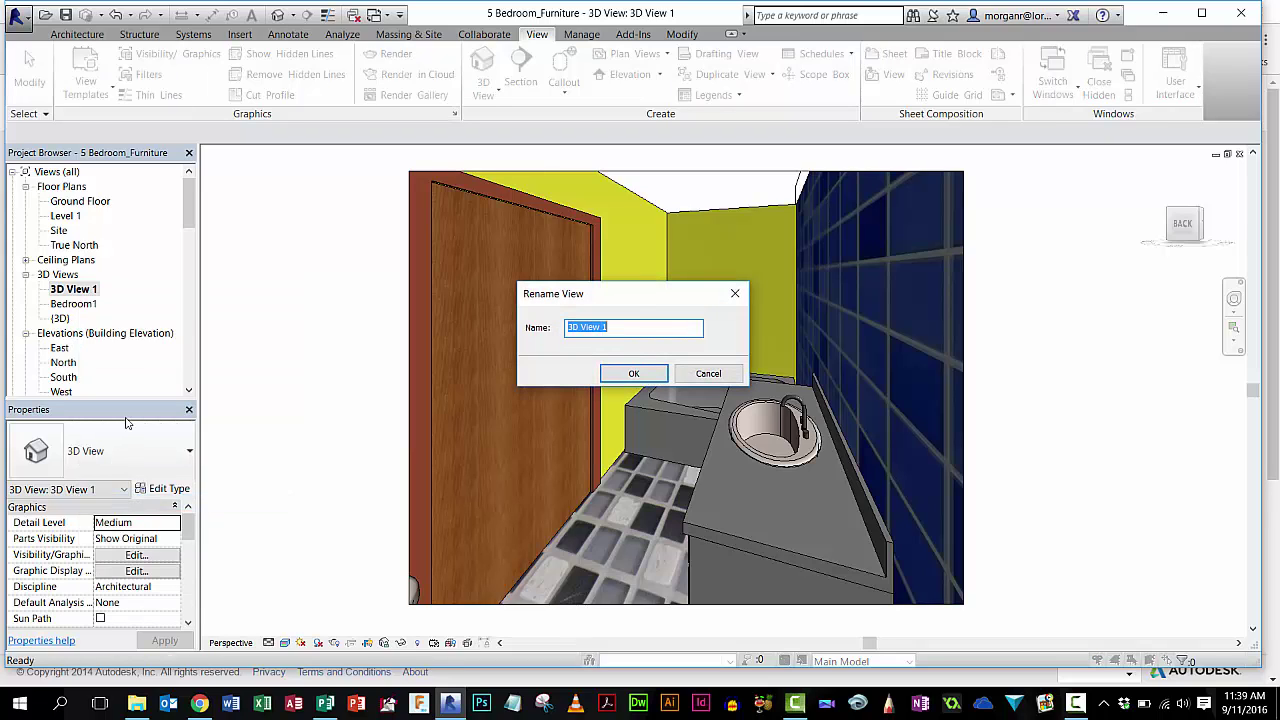
type("Bathroom 1")
left_click(633, 377)
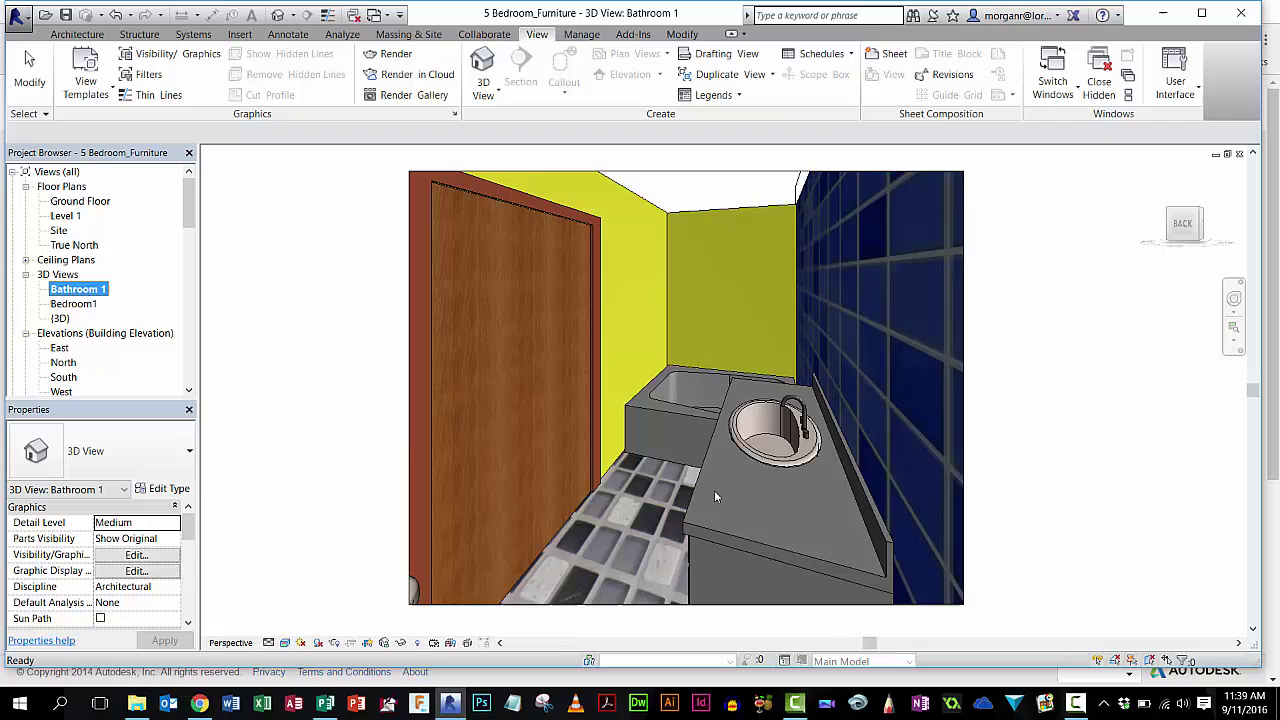